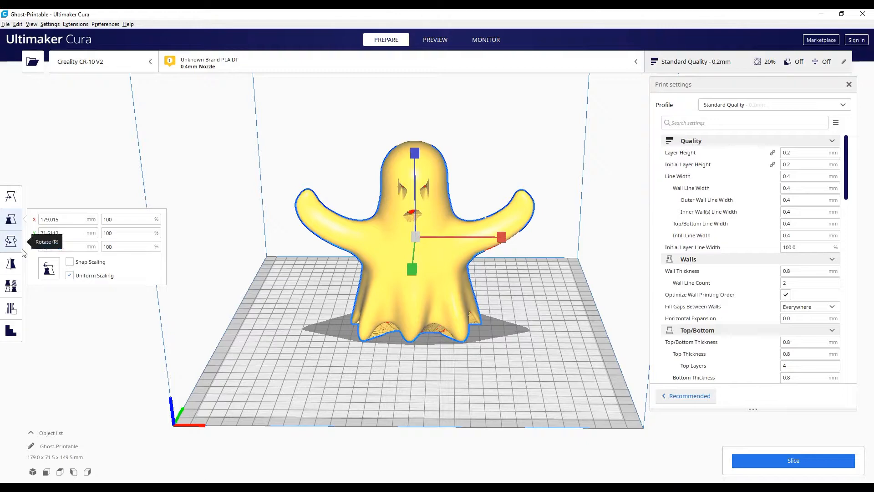
- Scale the ghost model uniformly to a height of 20 mm
type("20")
key("Return")
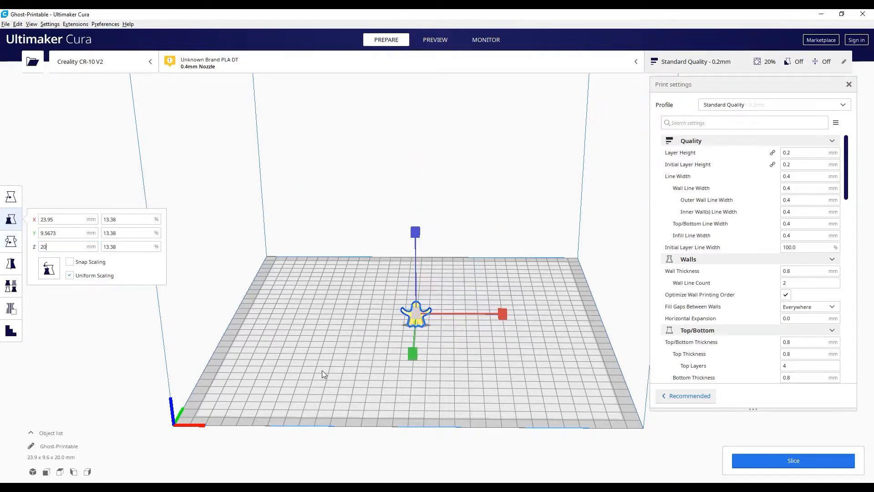
right_click_drag(349, 340, 373, 330)
middle_click_drag(335, 325, 331, 328)
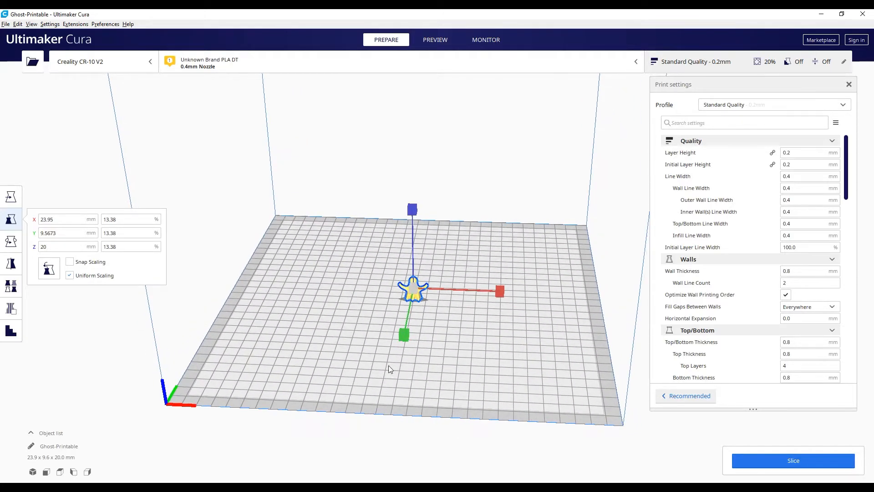
- Turn off the preference to automatically drop models to the build plate
left_click(105, 24)
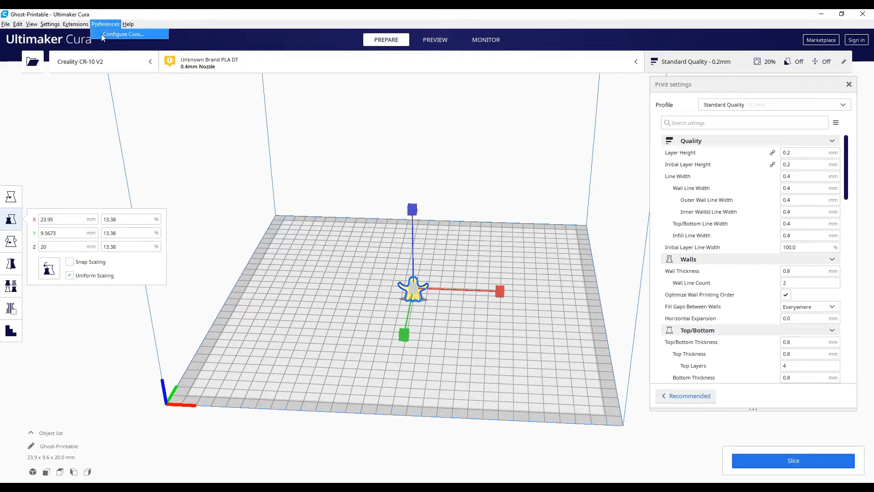
left_click(102, 34)
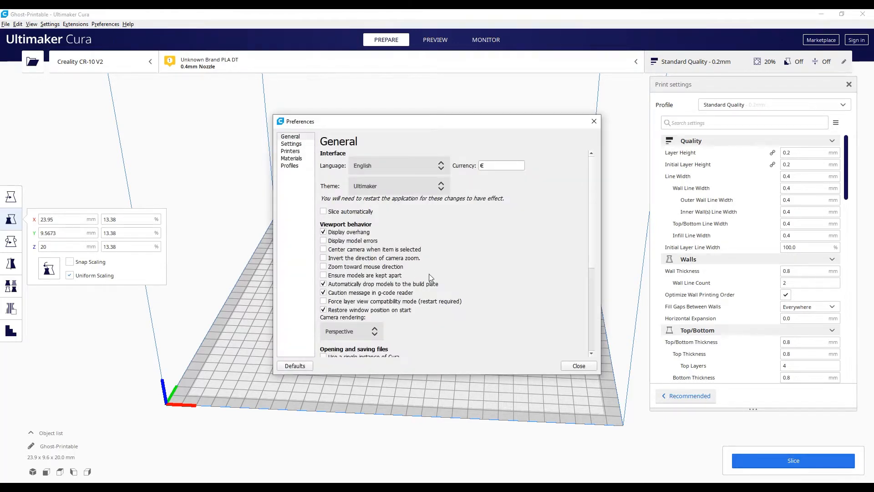
left_click(324, 283)
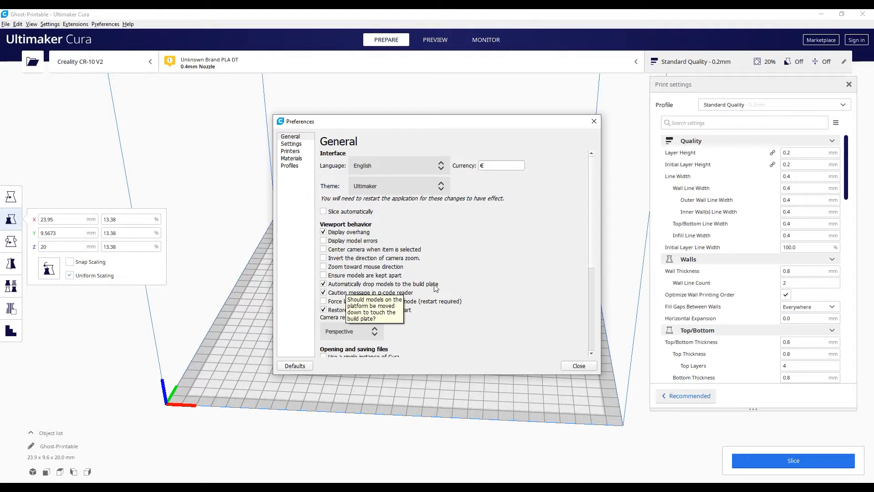
left_click(324, 284)
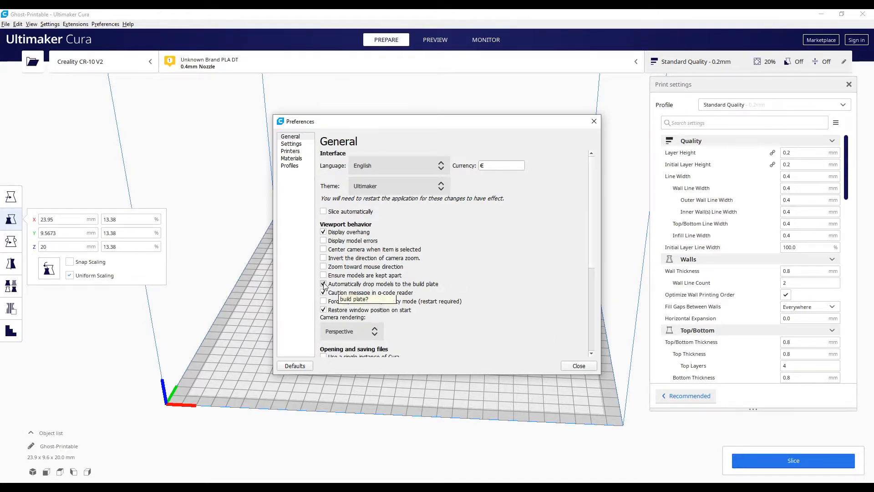
left_click(578, 365)
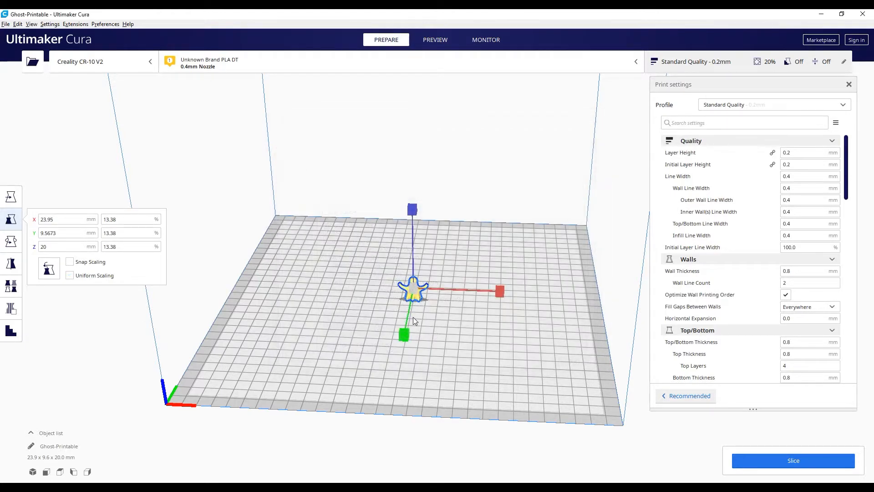
- Undo the ghost's scaling and rescale it uniformly to 20 mm in Z without automatic dropping
key("ctrl+z")
double_click(50, 246)
type("20")
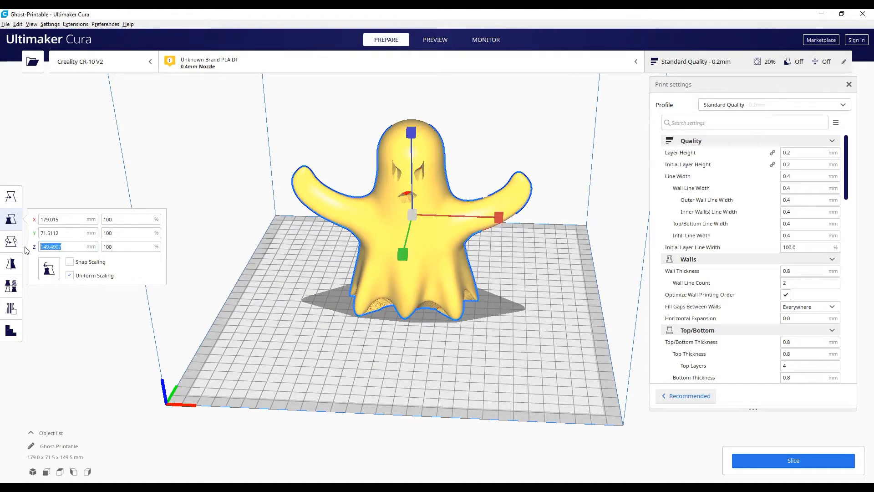
key("Return")
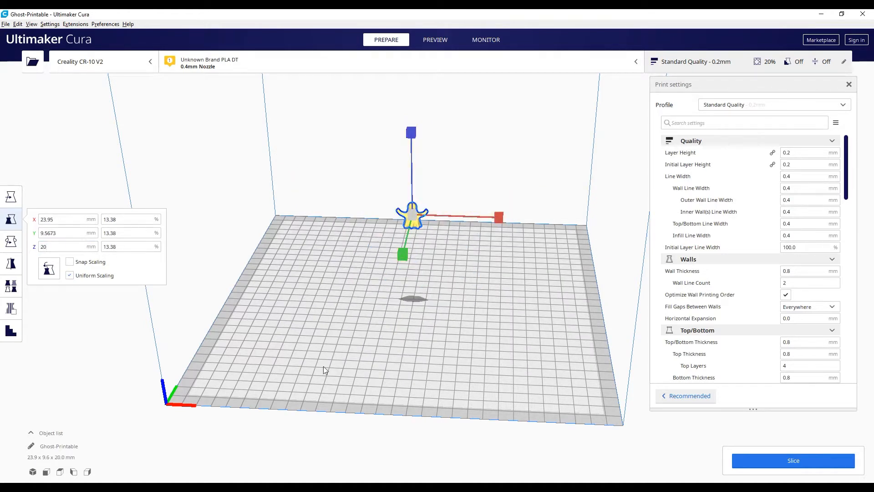
right_click_drag(252, 314, 344, 295)
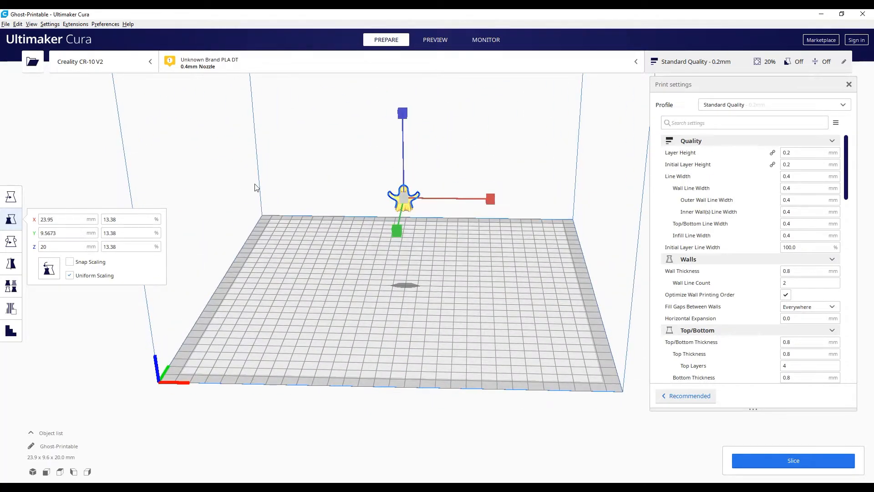
- Move the floating ghost down onto the build plate by setting its Z position to 0 mm
left_click(11, 197)
left_click(68, 224)
left_click_drag(64, 225, 26, 230)
type("0")
key("Return")
- Undo the ghost's move and scaling to restore its original size and position
key("ctrl+z")
left_click(287, 218)
key("ctrl+z")
key("ctrl+z")
key("ctrl+z")
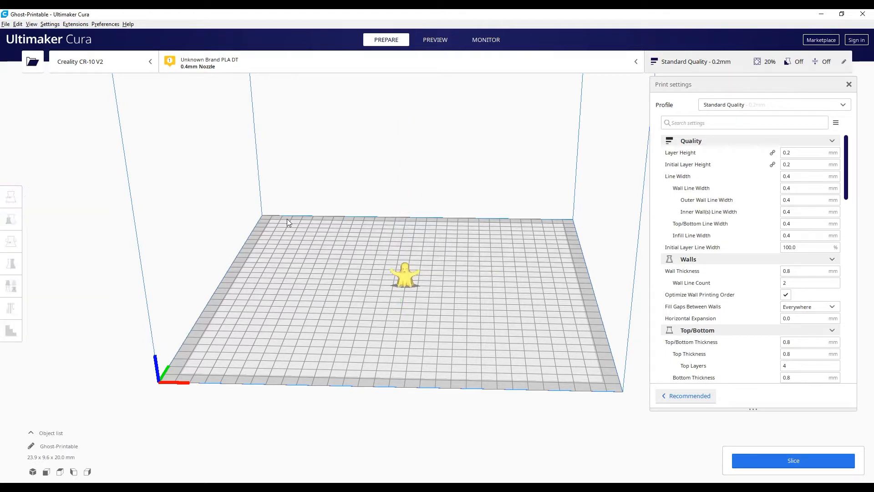
- Turn the preference to automatically drop models to the build plate back on
left_click(105, 24)
left_click(120, 35)
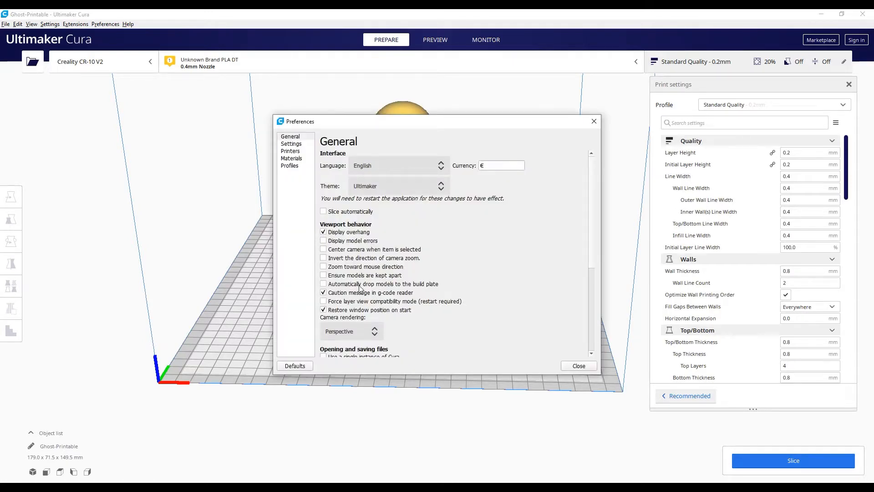
left_click(355, 285)
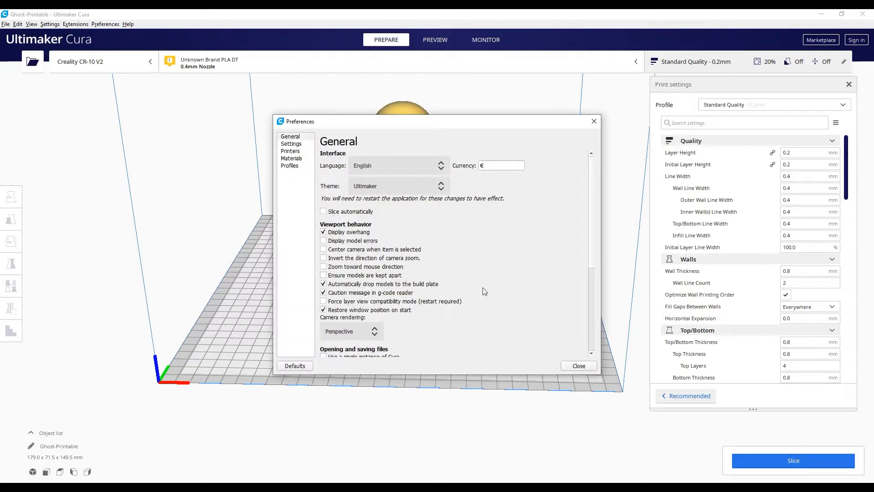
left_click(578, 366)
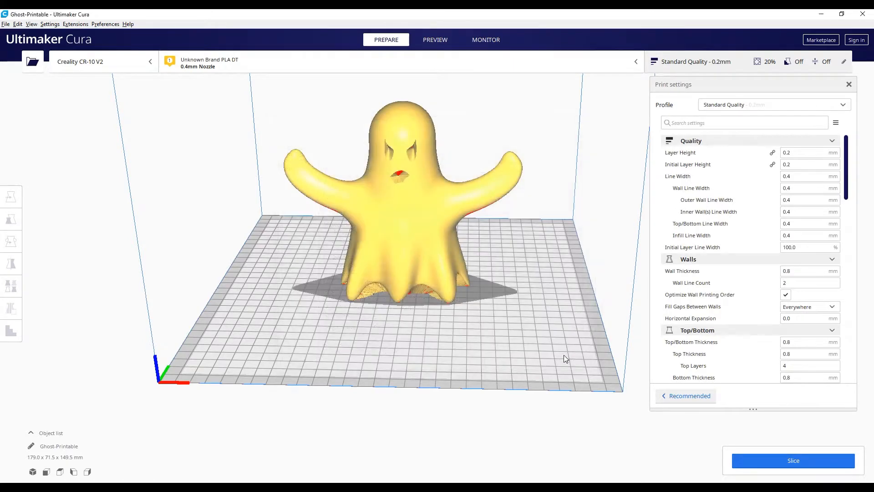
- Select the ghost and scale it uniformly to a height of 20 mm
left_click(374, 217)
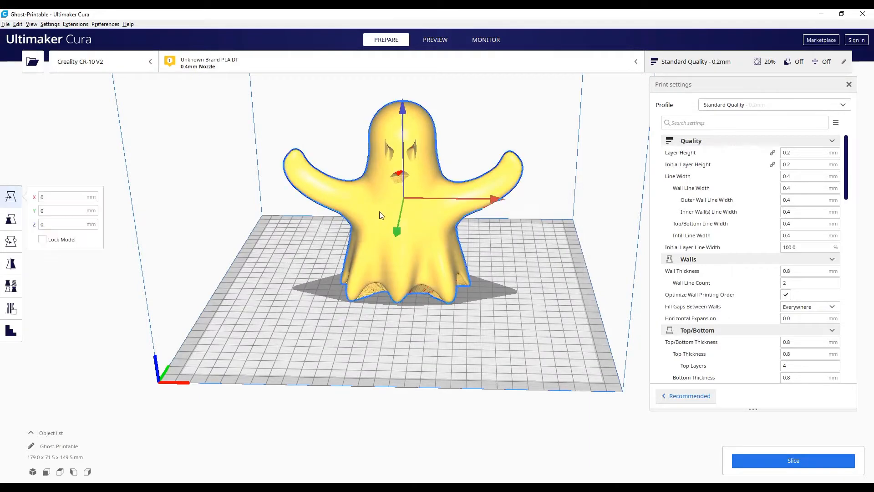
left_click(11, 219)
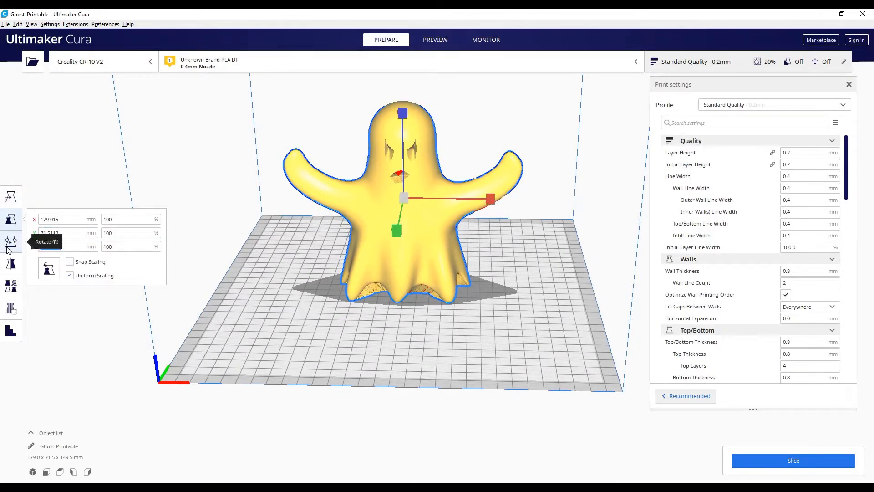
type("20")
key("Return")
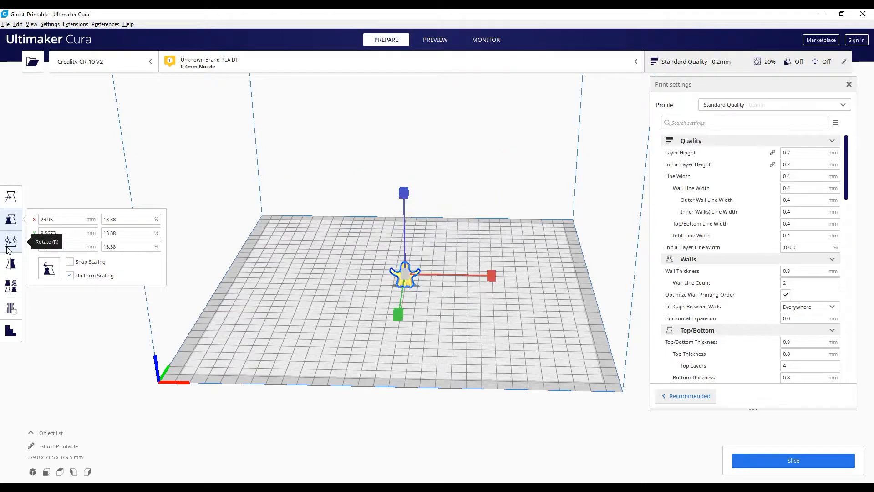
- Examine the scaled-down ghost's face and overall shape up close
scroll(297, 323, "up", 6)
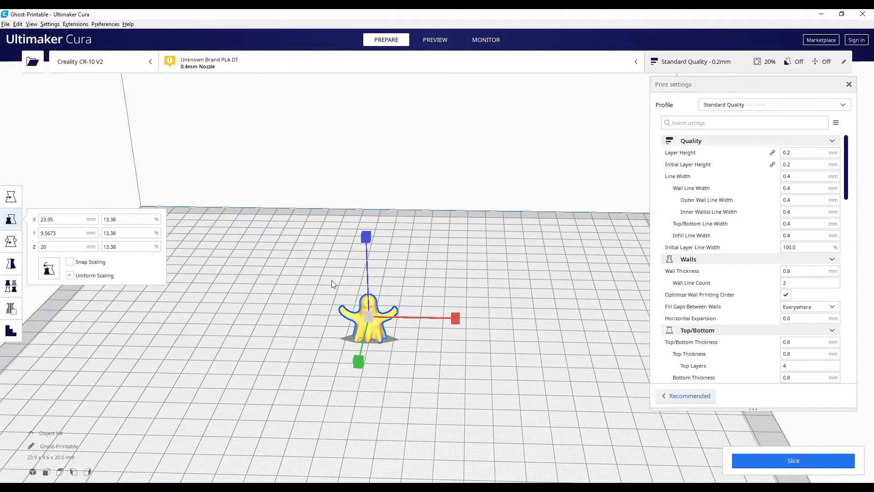
left_click(332, 281)
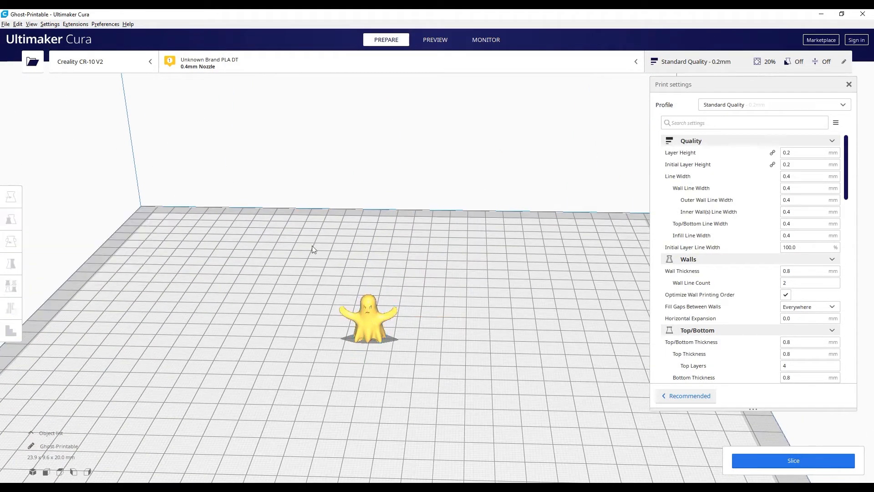
right_click_drag(312, 281, 420, 298)
scroll(373, 275, "up", 5)
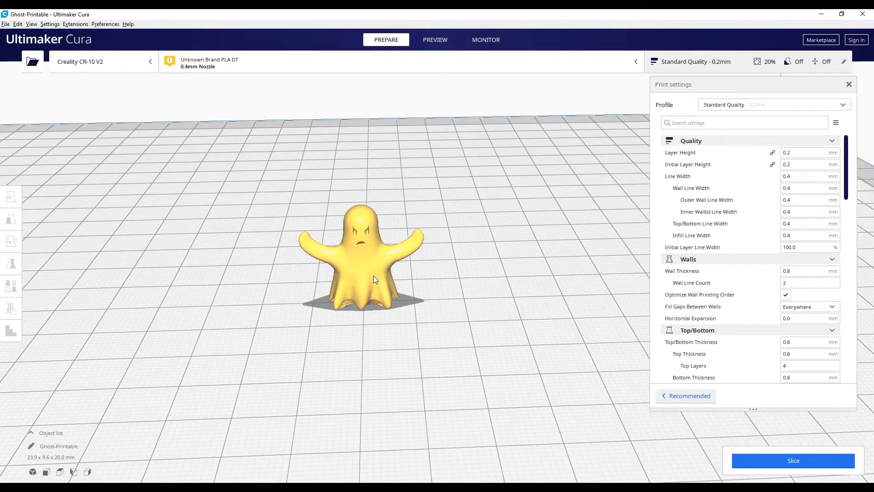
scroll(349, 263, "up", 5)
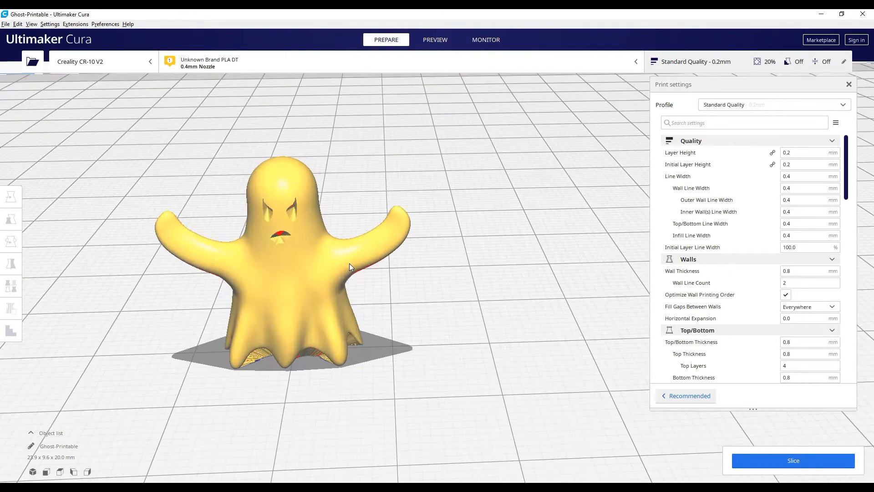
middle_click_drag(254, 255, 315, 269)
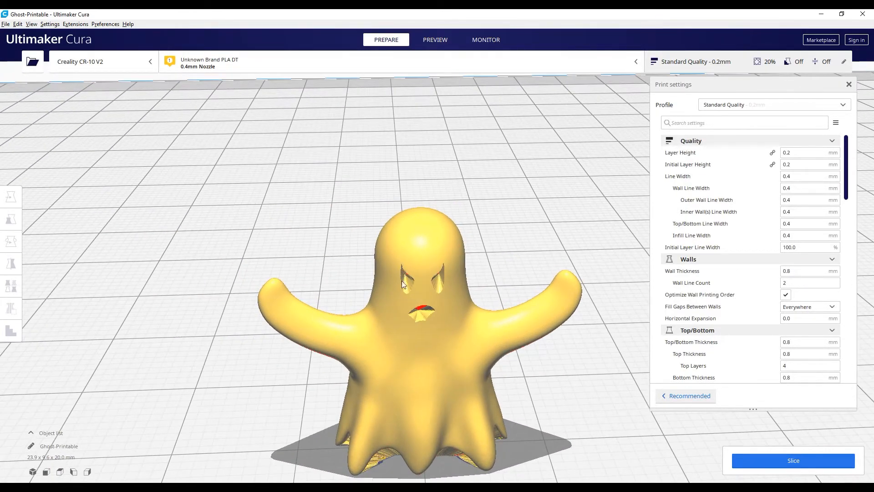
scroll(296, 250, "down", 4)
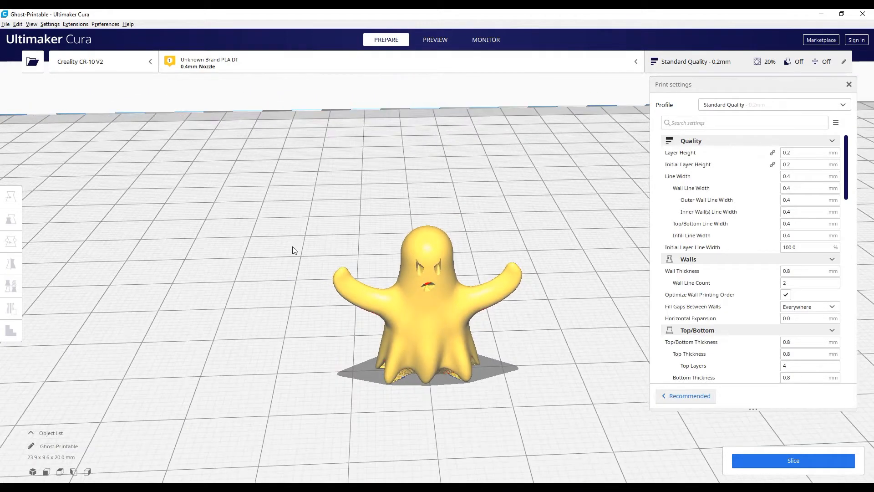
right_click_drag(370, 264, 397, 260)
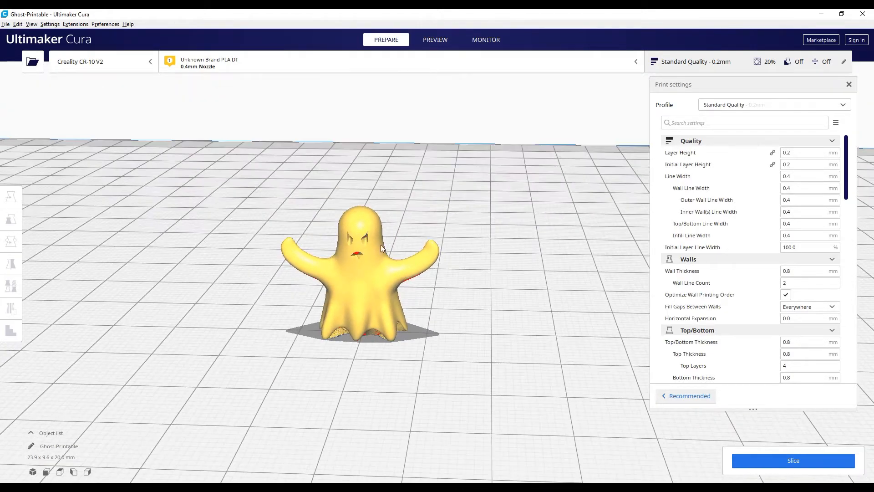
- Set the printer's nozzle size to 0.2 mm
left_click(196, 67)
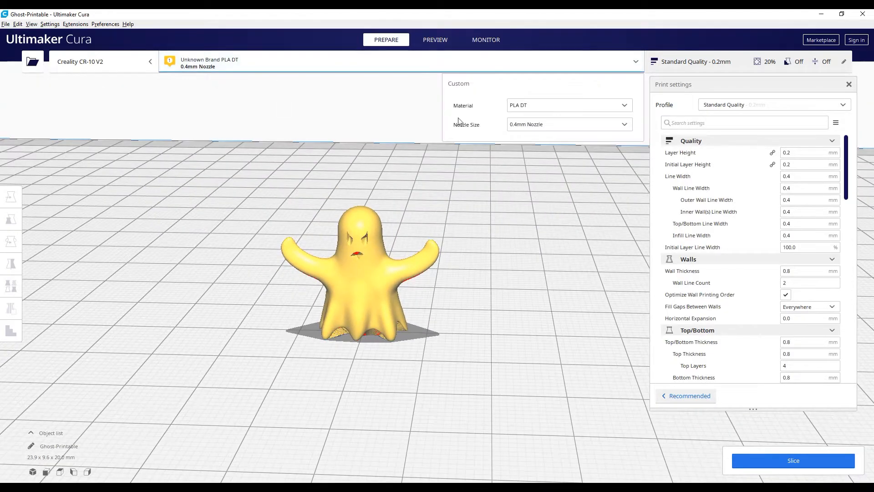
left_click(525, 127)
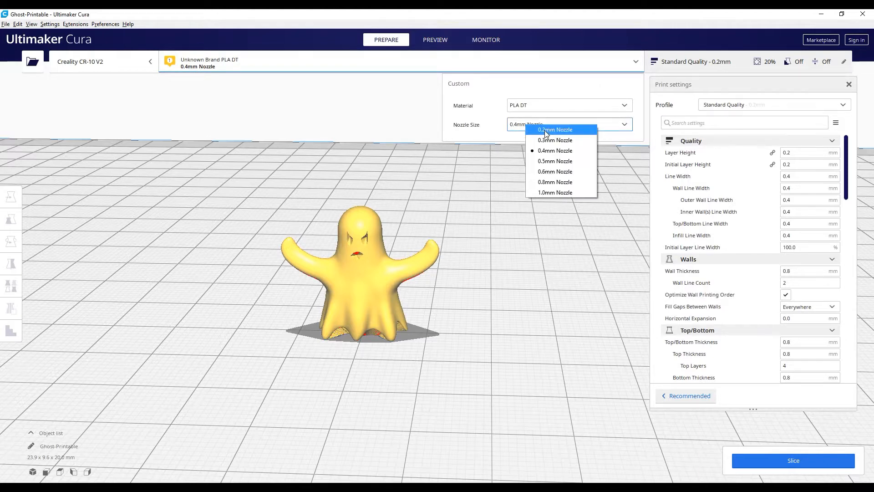
left_click(546, 132)
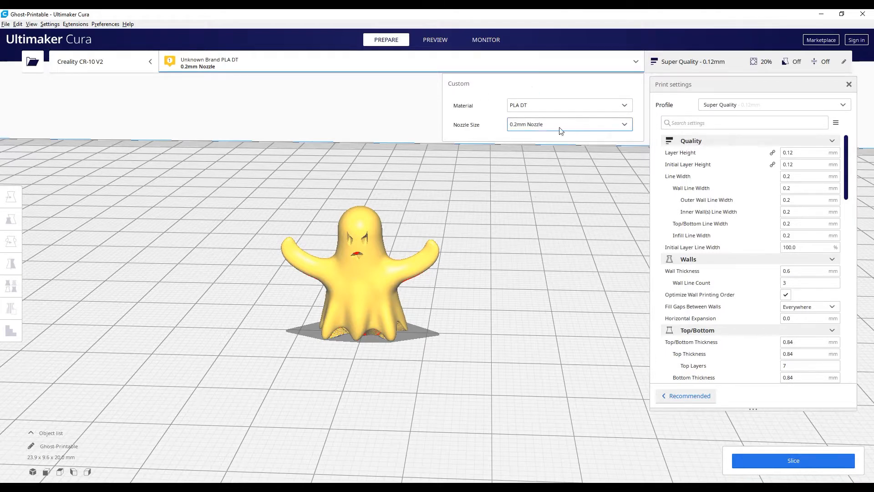
- Switch the print profile to Ultra Quality with 0.08 mm layers
left_click(727, 107)
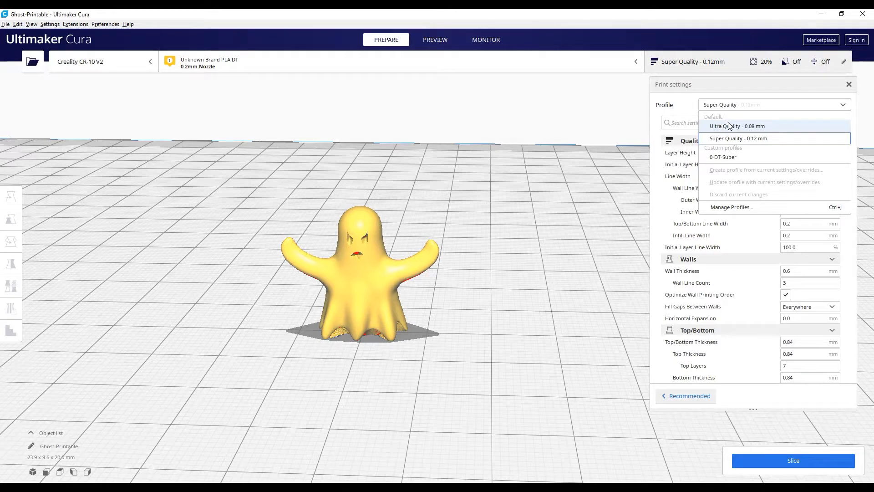
left_click(734, 127)
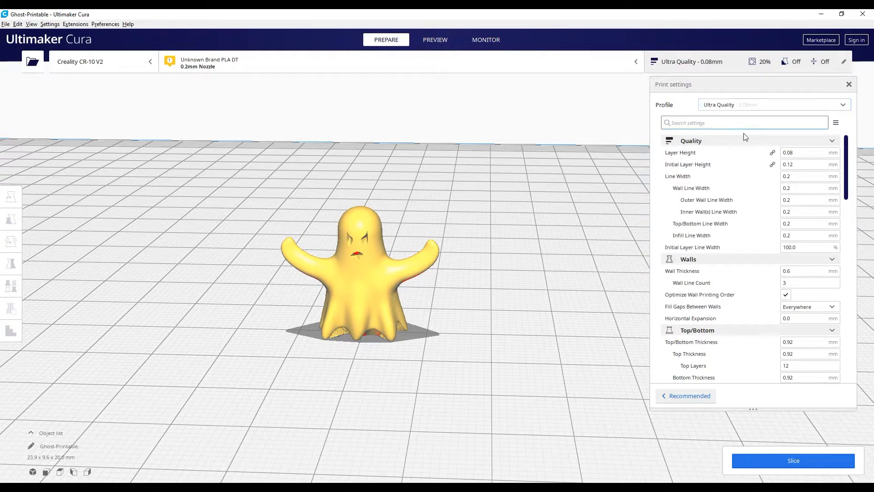
left_click(758, 108)
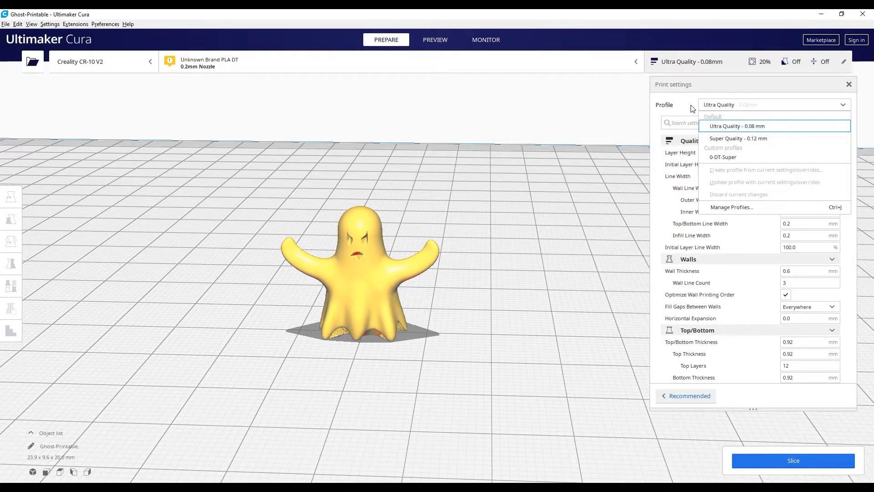
left_click(654, 161)
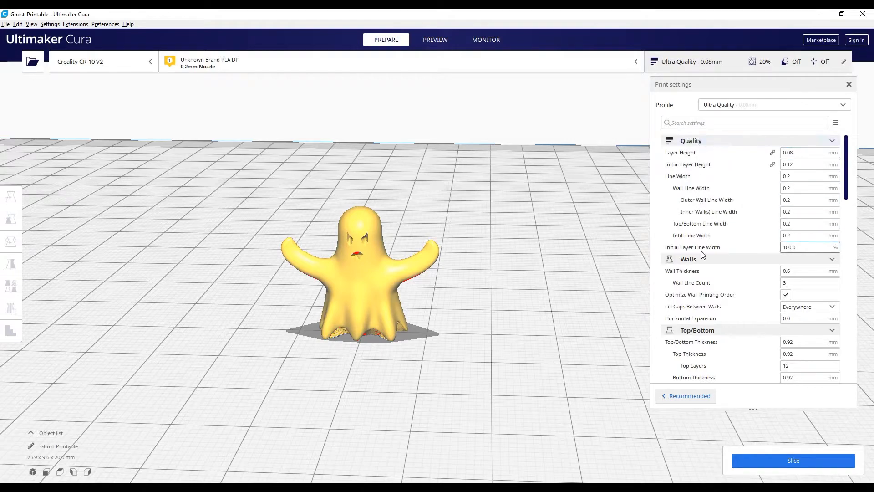
- Review the quality, wall and top/bottom settings, and set the infill density to 30%
mouse_move(741, 204)
left_click_drag(846, 185, 855, 209)
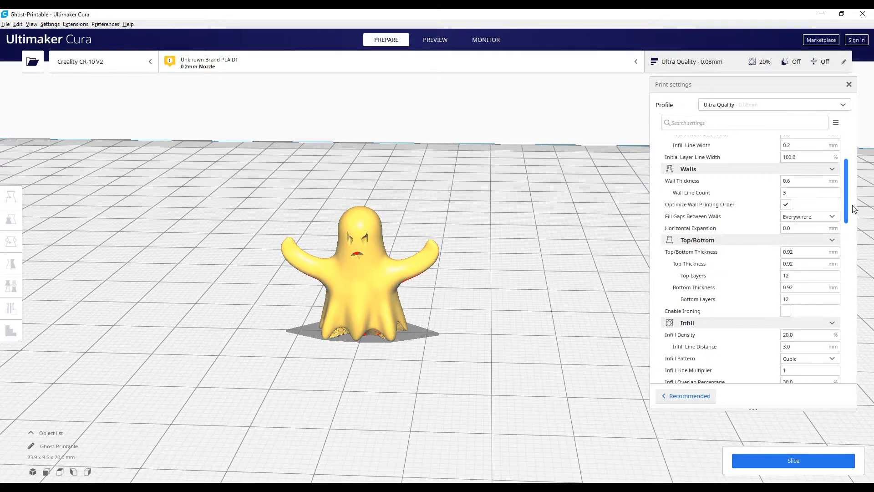
scroll(812, 207, "down", 3)
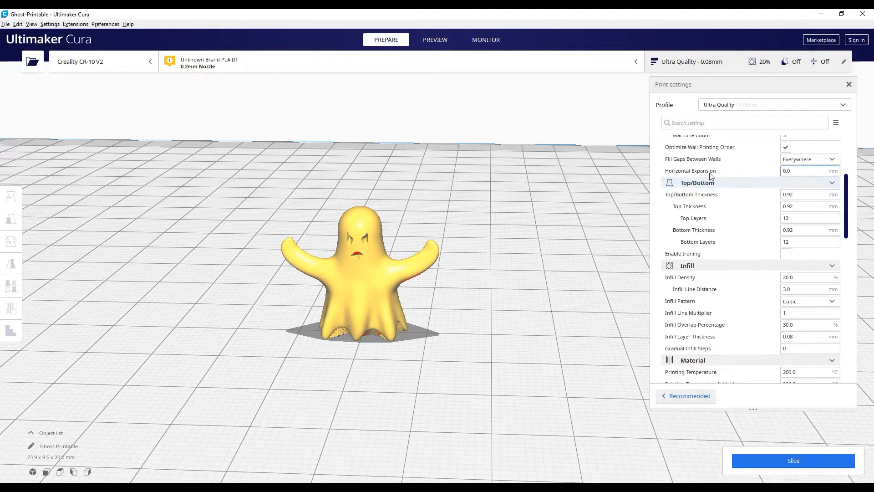
left_click_drag(854, 218, 855, 242)
mouse_move(703, 195)
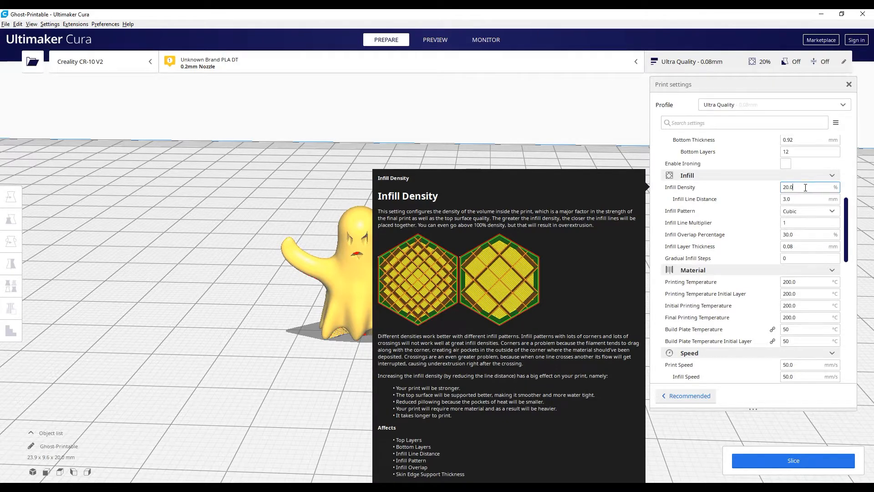
left_click_drag(807, 184, 750, 188)
type("30")
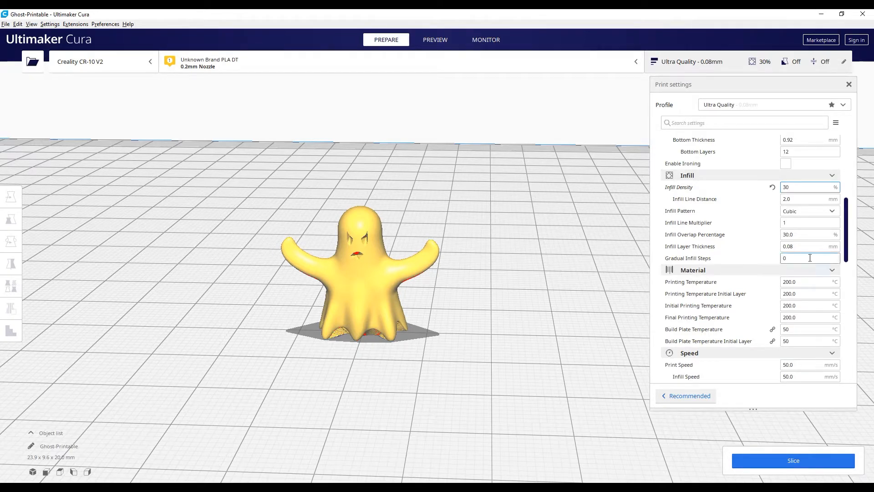
- Set the printing temperature to 220 °C
scroll(710, 228, "down", 3)
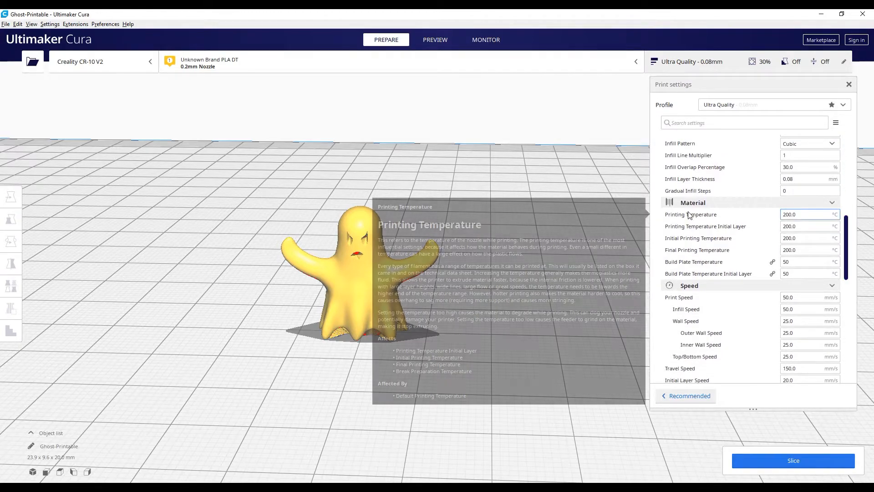
mouse_move(766, 217)
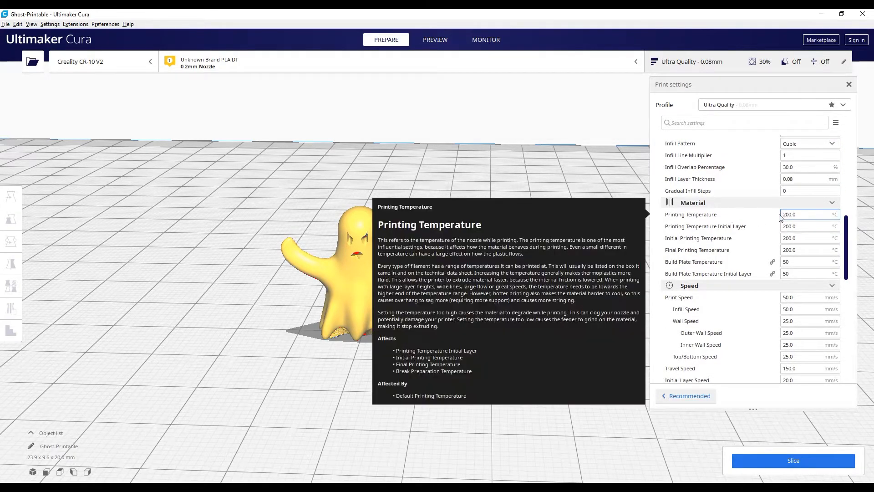
left_click(809, 213)
left_click_drag(815, 215, 742, 213)
type("22")
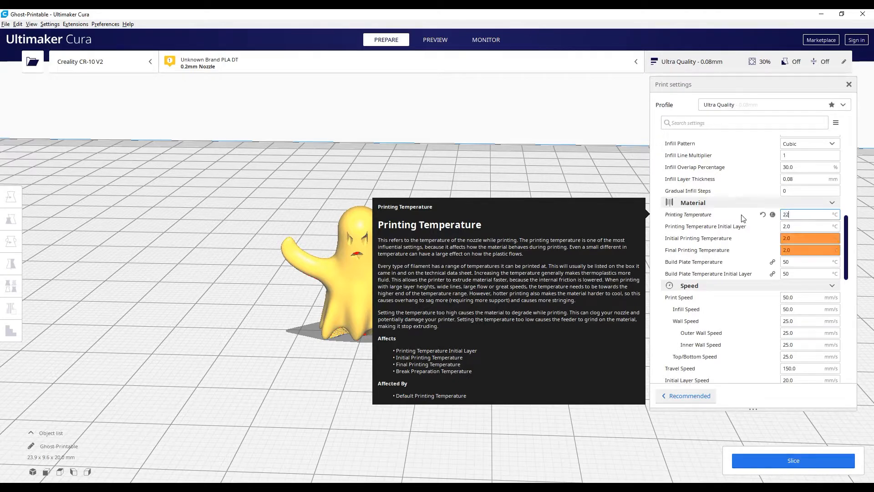
type("0")
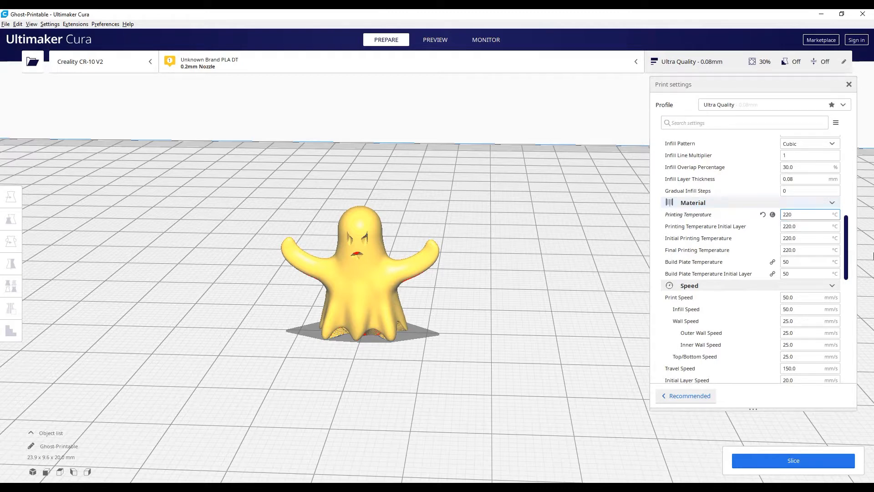
- Set the build plate temperature to 0 °C
scroll(847, 268, "down", 2)
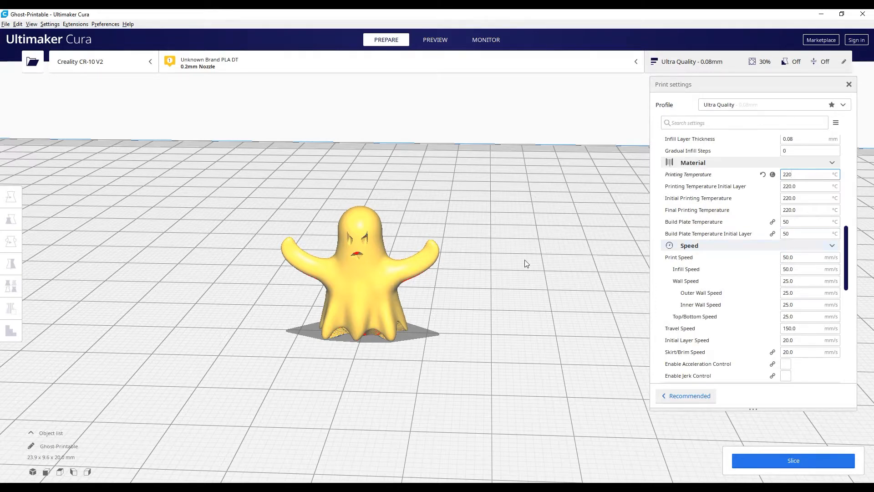
double_click(788, 222)
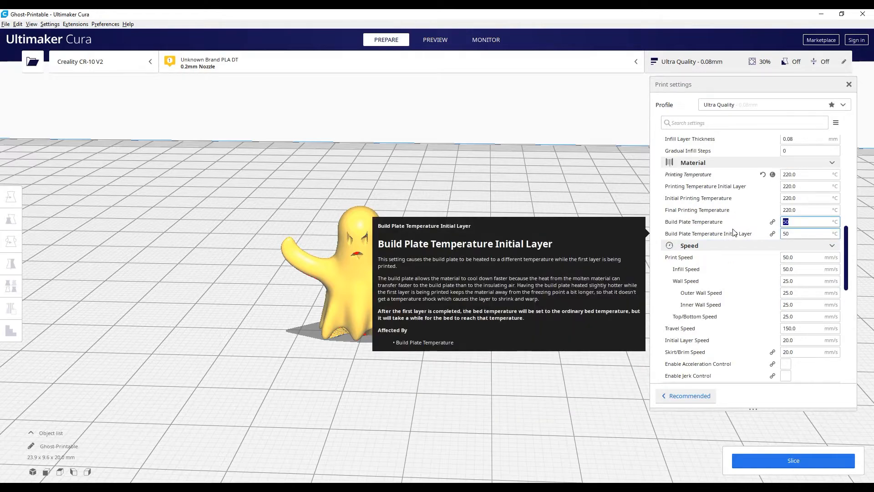
type("0")
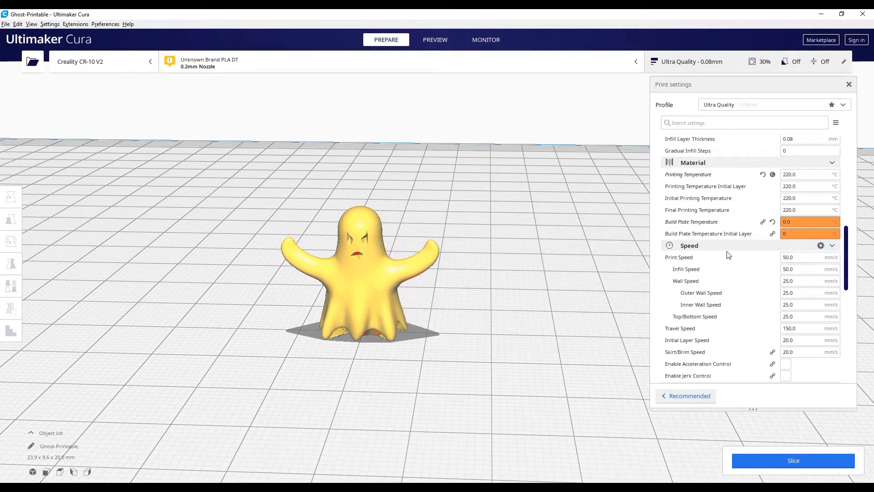
left_click(727, 247)
left_click(833, 247)
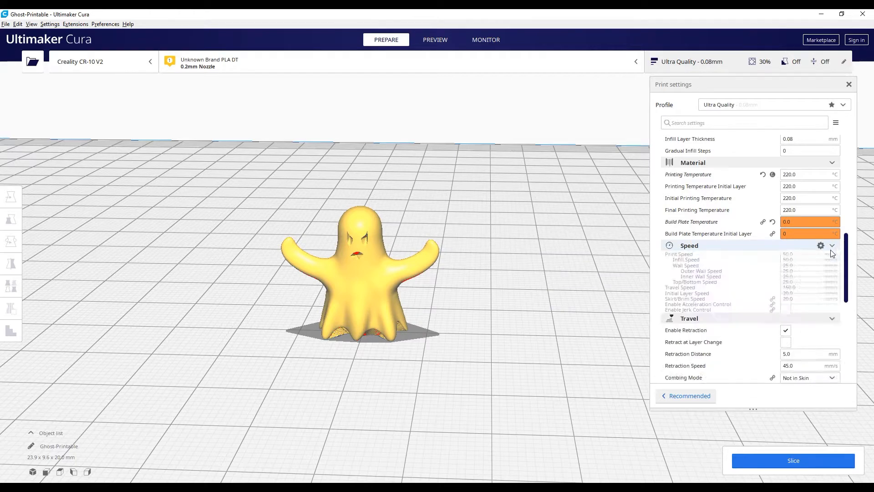
- Inspect the ghost's face and arm overhangs and enable support generation for the print
left_click_drag(850, 259, 850, 311)
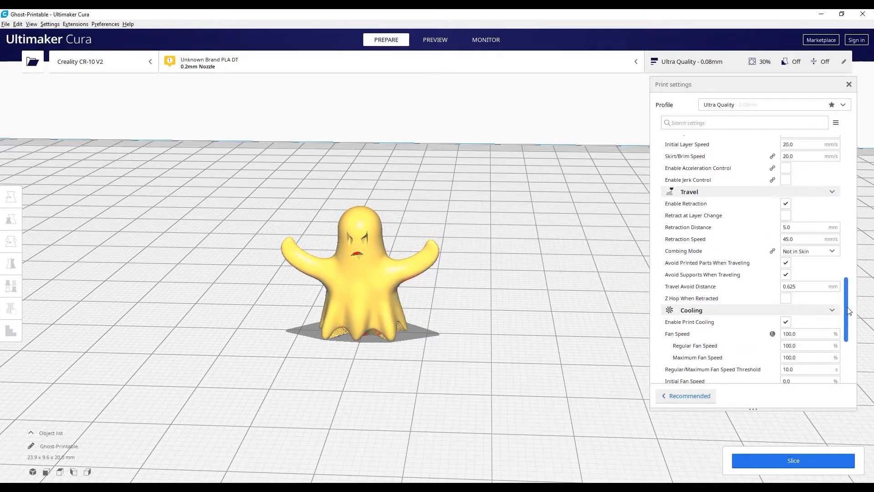
scroll(742, 273, "down", 4)
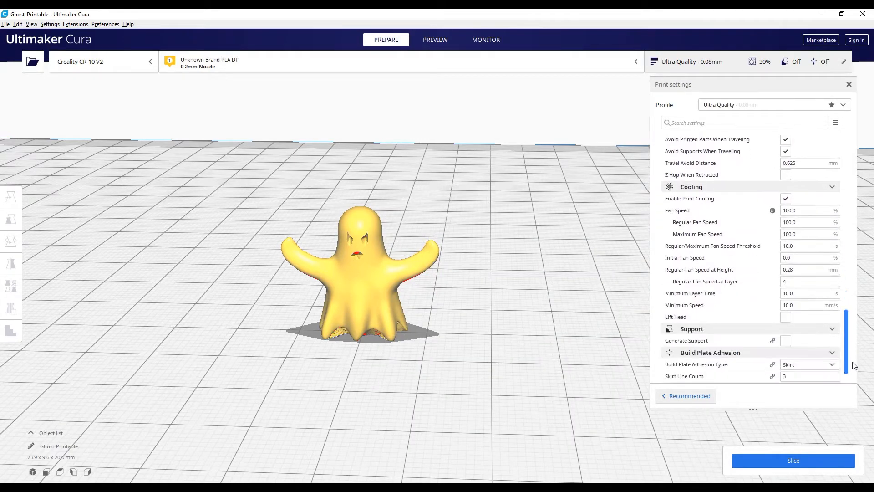
scroll(742, 273, "down", 1)
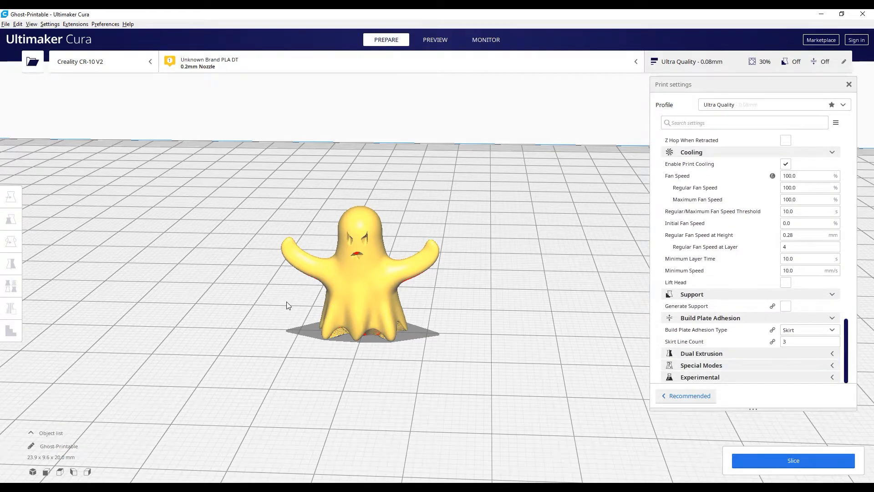
right_click_drag(340, 326, 365, 317)
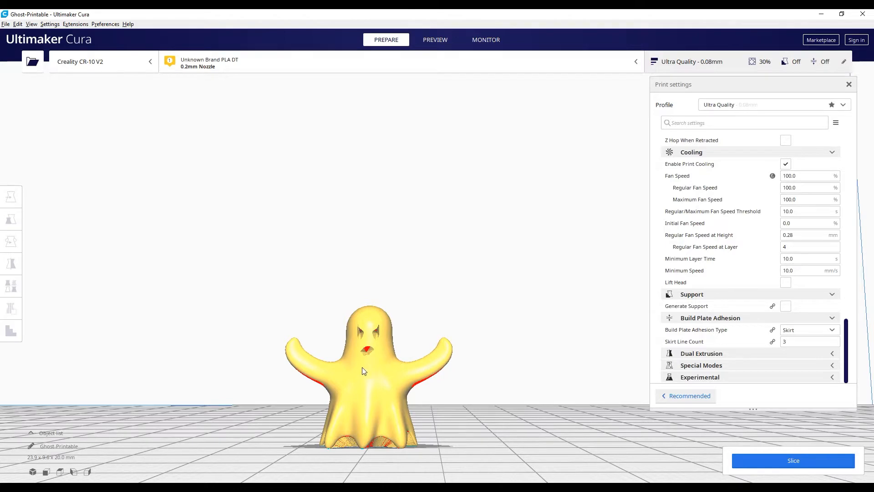
scroll(362, 367, "up", 5)
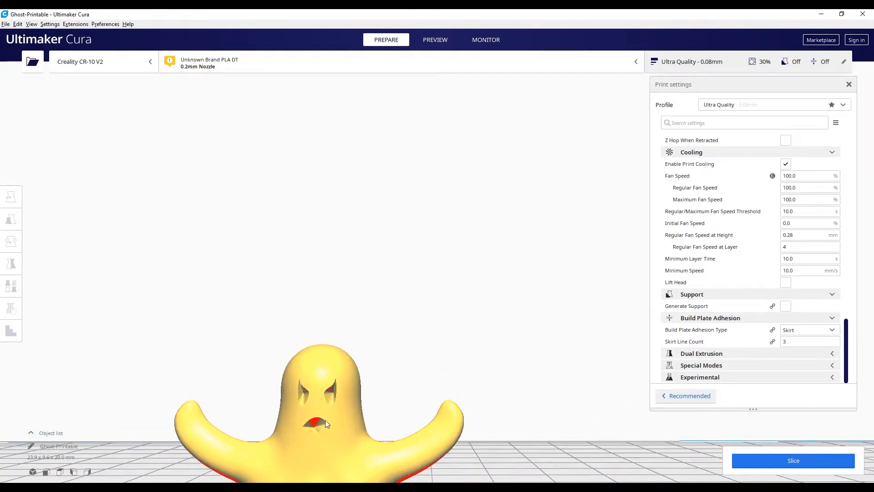
scroll(388, 399, "down", 5)
middle_click_drag(399, 390, 420, 364)
right_click_drag(420, 363, 446, 358)
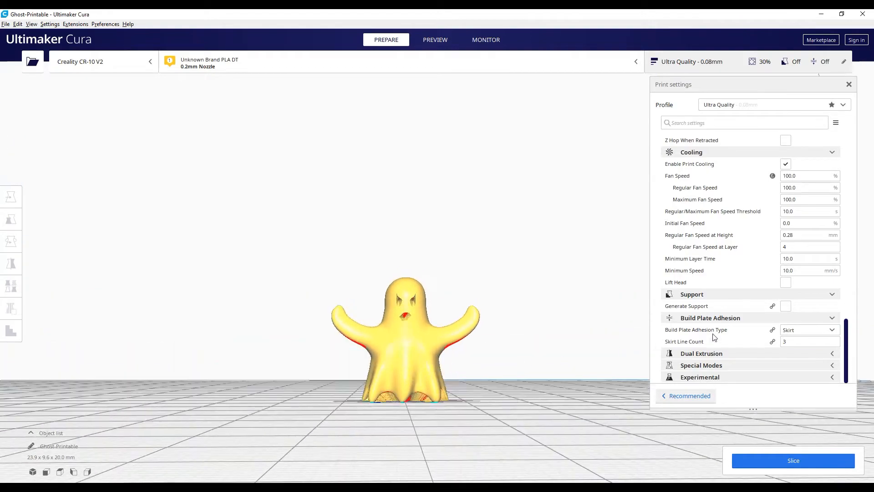
left_click(786, 306)
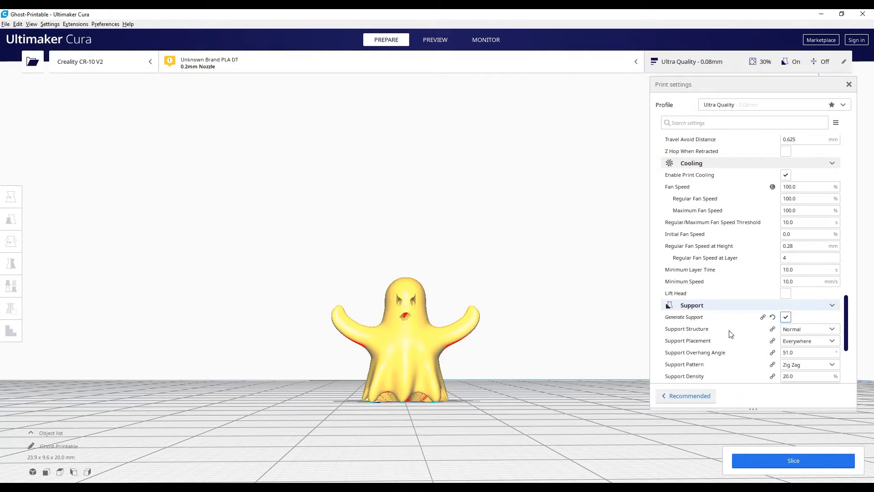
scroll(847, 325, "down", 5)
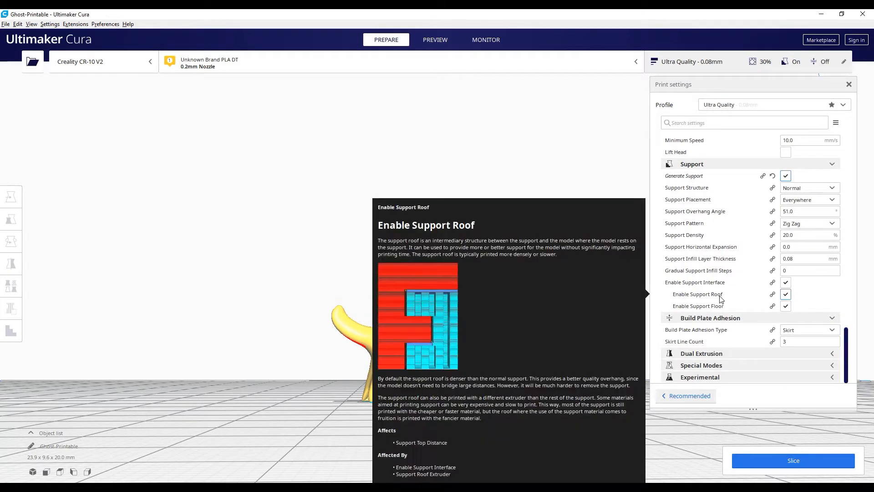
mouse_move(692, 308)
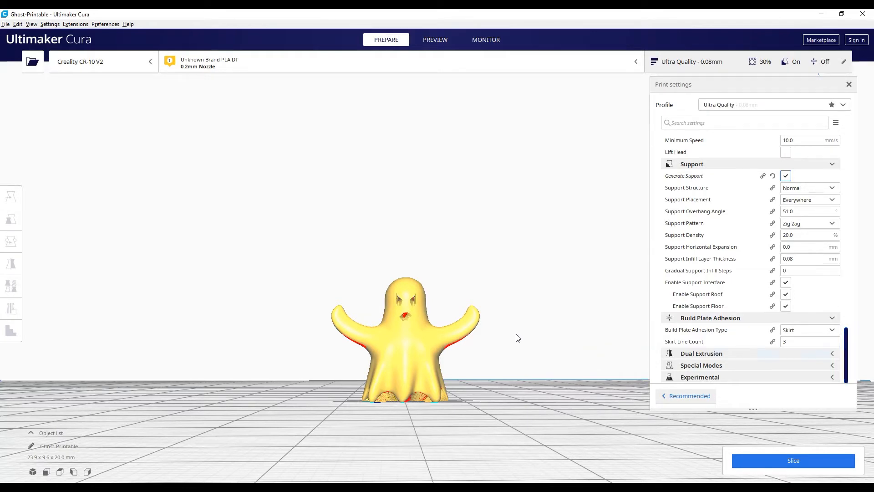
- Set the build plate adhesion type to Brim and slice the ghost
right_click_drag(525, 351, 553, 347)
left_click(804, 329)
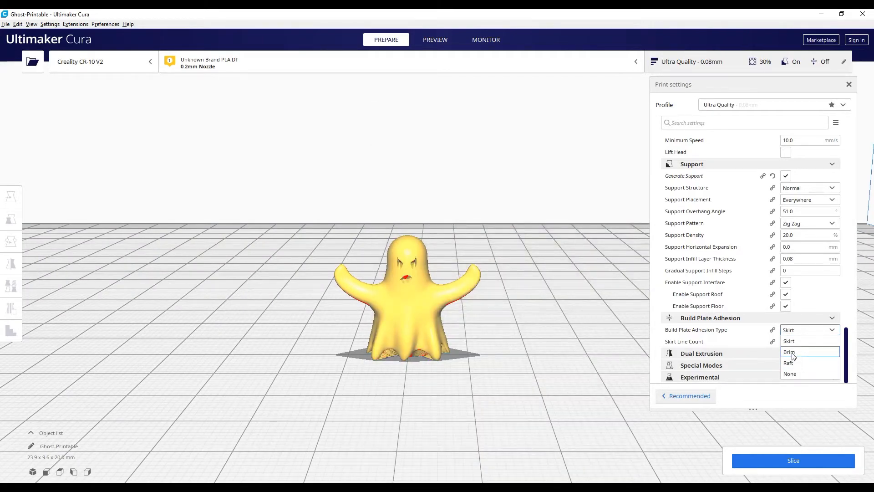
left_click(794, 352)
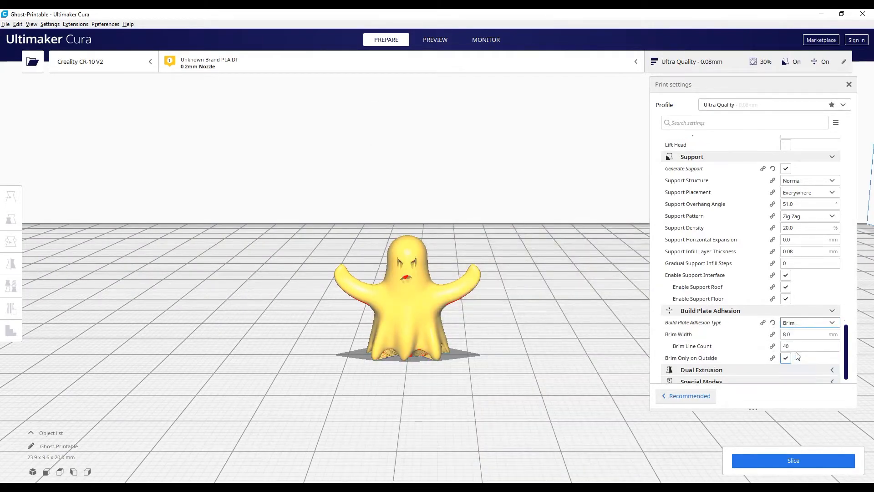
left_click(799, 460)
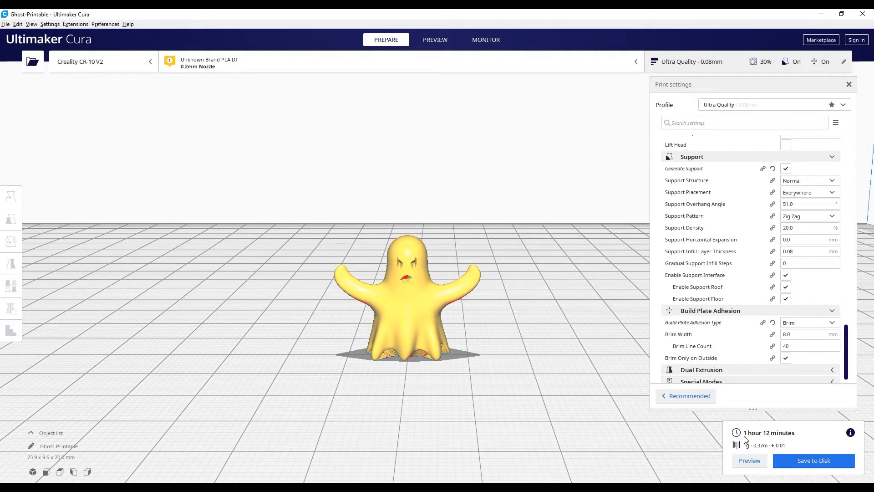
- Set the infill density to 50% and slice the ghost again
left_click_drag(846, 355, 847, 209)
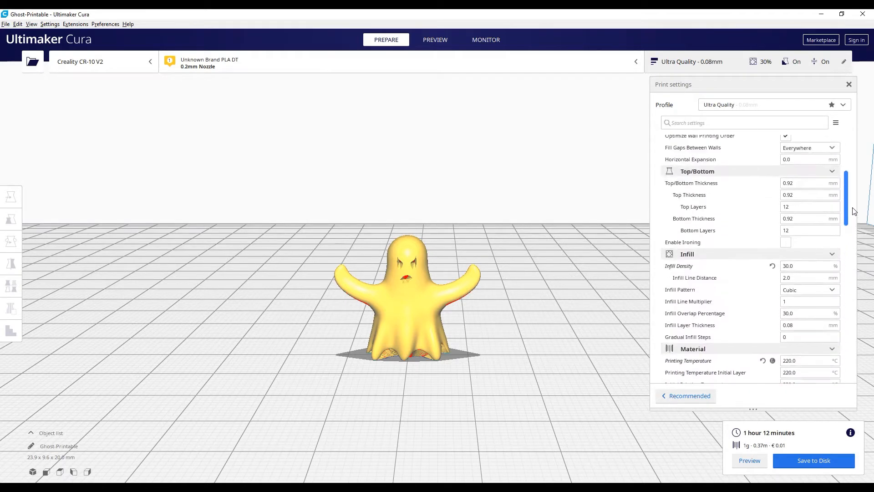
left_click(795, 265)
double_click(794, 266)
type("50")
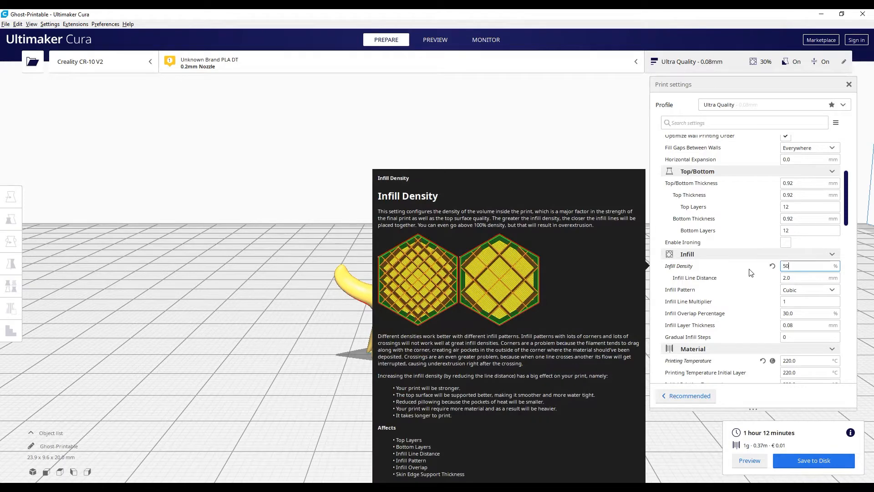
left_click(783, 461)
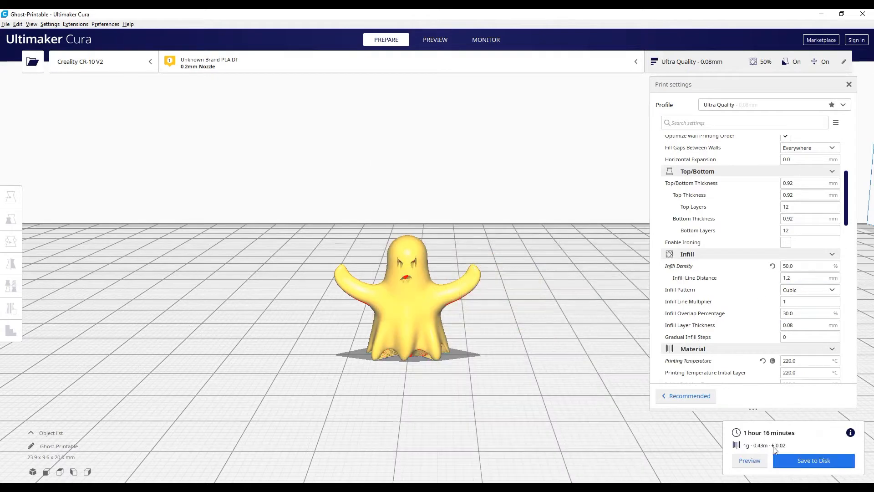
- Set the infill density to 100% and re-slice the ghost to compare its print time and material use
mouse_move(848, 222)
left_mouse_down()
mouse_move(849, 380)
mouse_move(849, 228)
left_mouse_up()
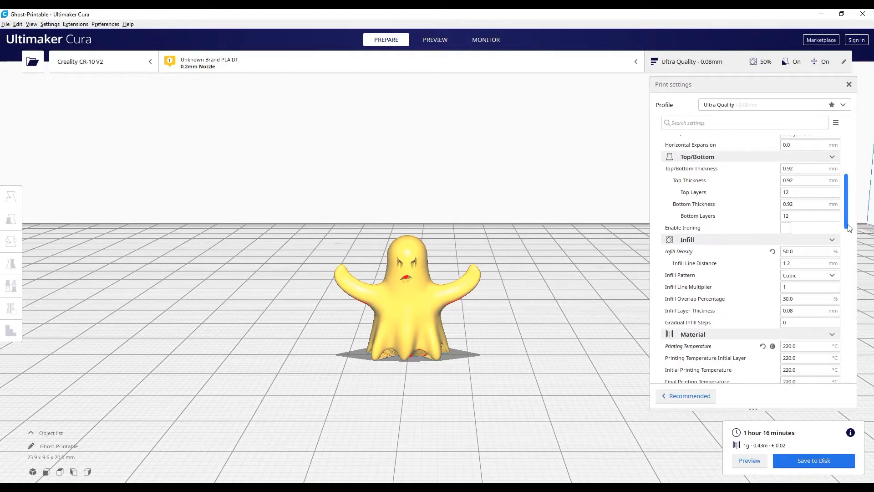
double_click(792, 251)
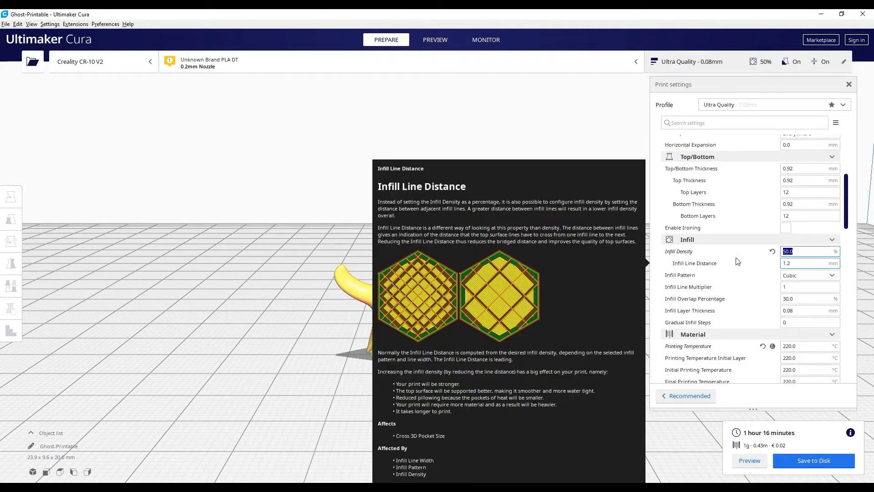
type("100")
left_click(818, 460)
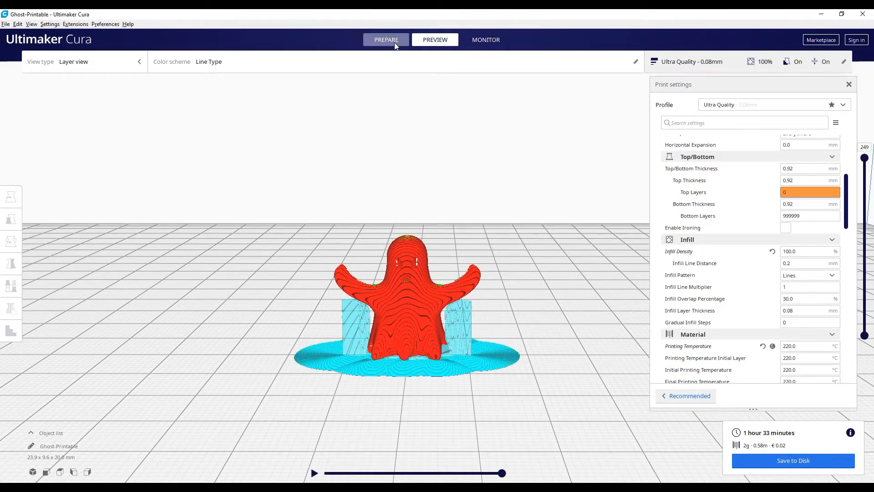
- Examine the sliced ghost's face, supports and brim in the layer preview, and cut down to layer 125 to check the infill
scroll(361, 365, "up", 3)
right_click_drag(362, 365, 408, 357)
scroll(351, 341, "up", 3)
right_click_drag(350, 340, 346, 314)
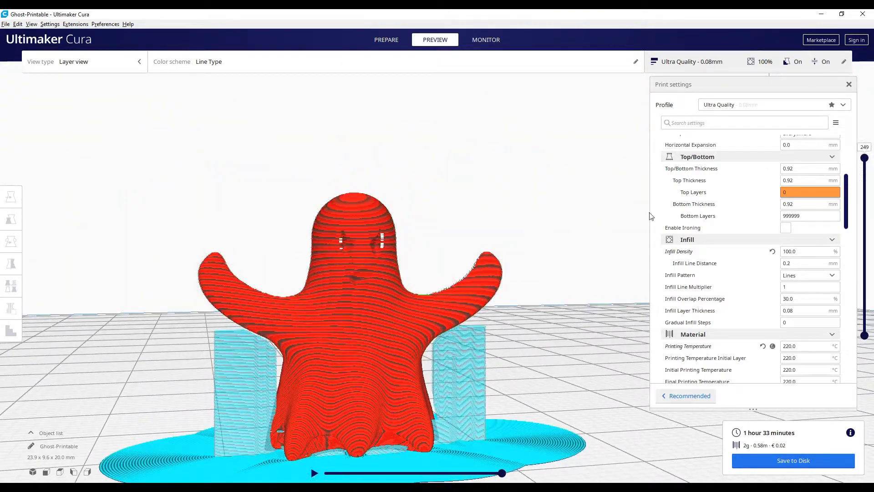
left_click_drag(864, 160, 873, 249)
middle_click_drag(481, 360, 497, 347)
right_click_drag(497, 347, 458, 380)
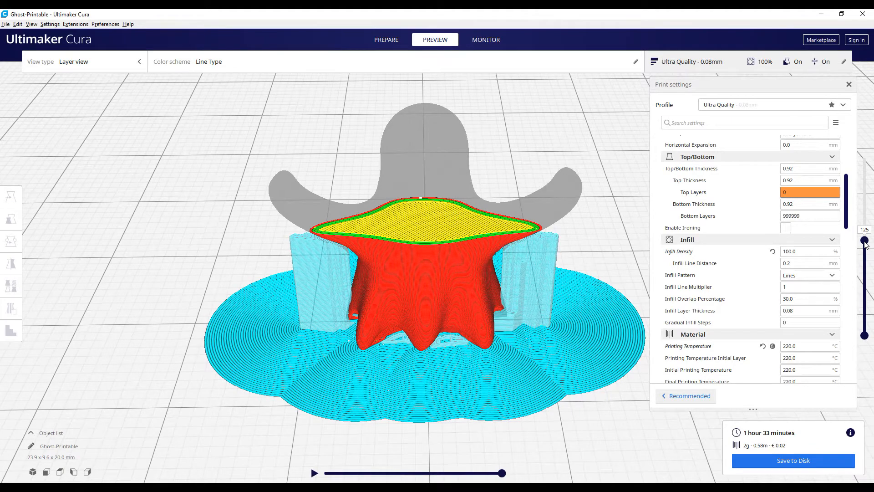
left_click_drag(866, 244, 864, 157)
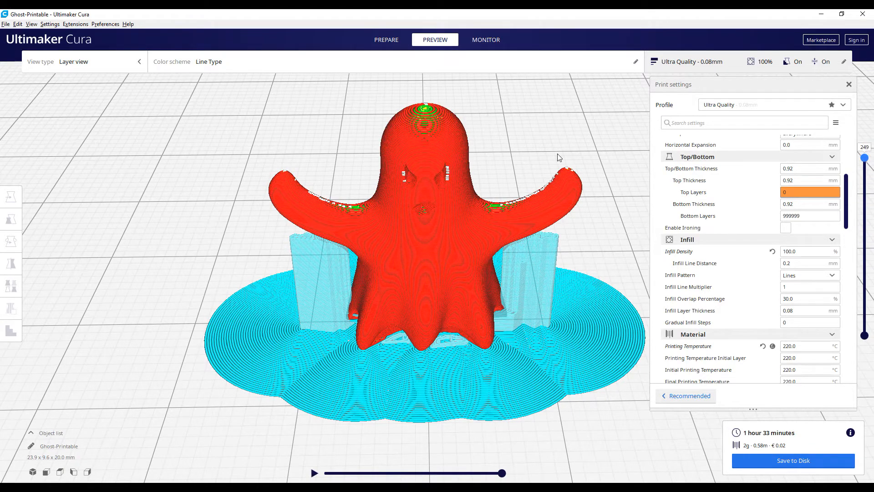
scroll(435, 172, "up", 3)
right_click_drag(435, 169, 542, 209)
right_click_drag(473, 341, 382, 378)
scroll(383, 378, "down", 5)
right_click_drag(444, 383, 515, 341)
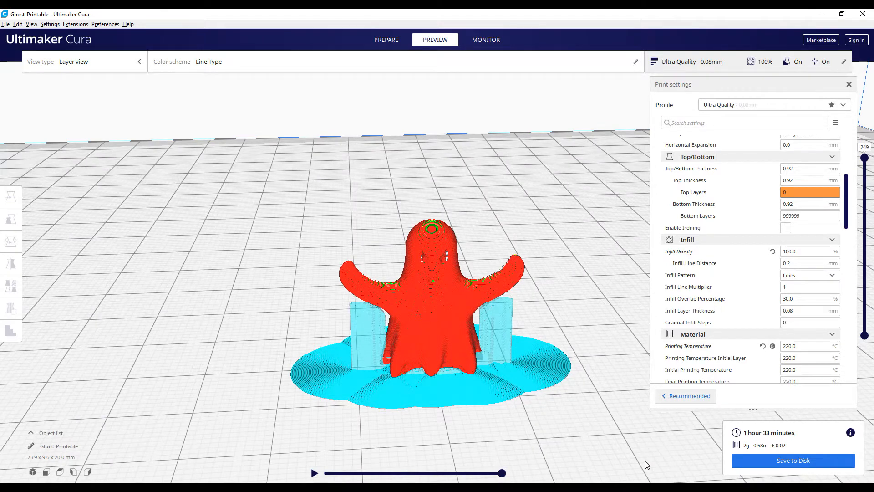
- Save the sliced ghost to disk as a G-code file with the prefix XS- added to its name
left_click(798, 461)
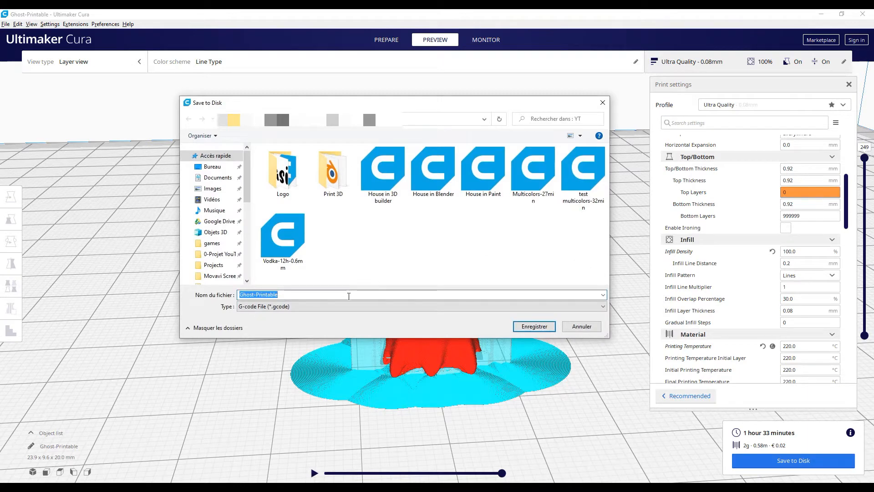
left_click(331, 295)
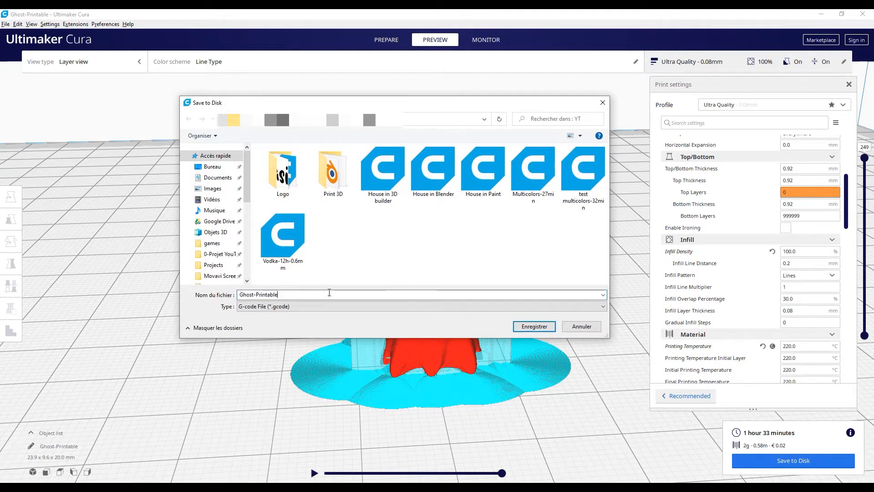
left_click(241, 295)
type("XS-")
left_click(263, 294)
key("Delete")
left_click(530, 327)
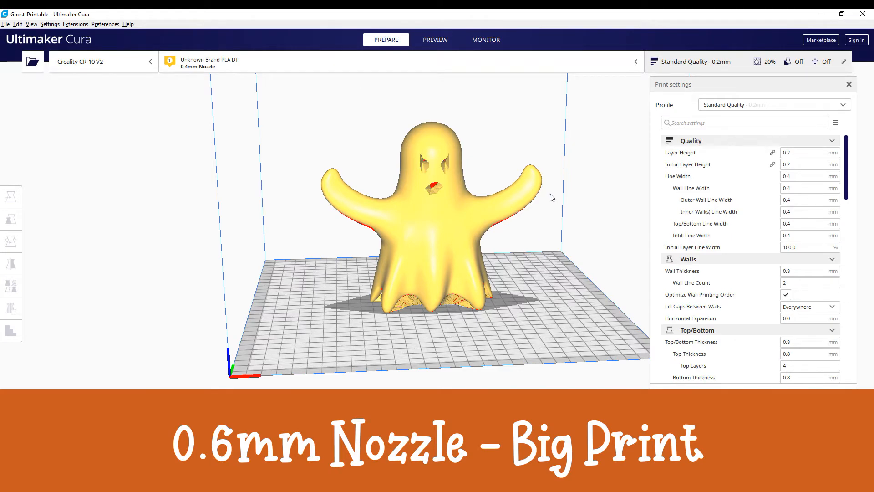
- Scale the full-size ghost uniformly to a height of 250 mm
left_click(434, 229)
right_click_drag(527, 153, 319, 241)
left_click(11, 219)
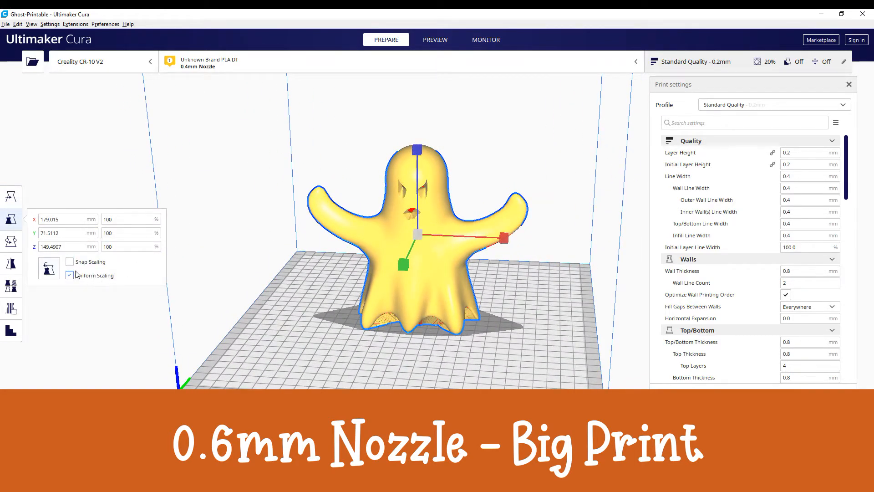
left_click(75, 247)
type("250")
key("Return")
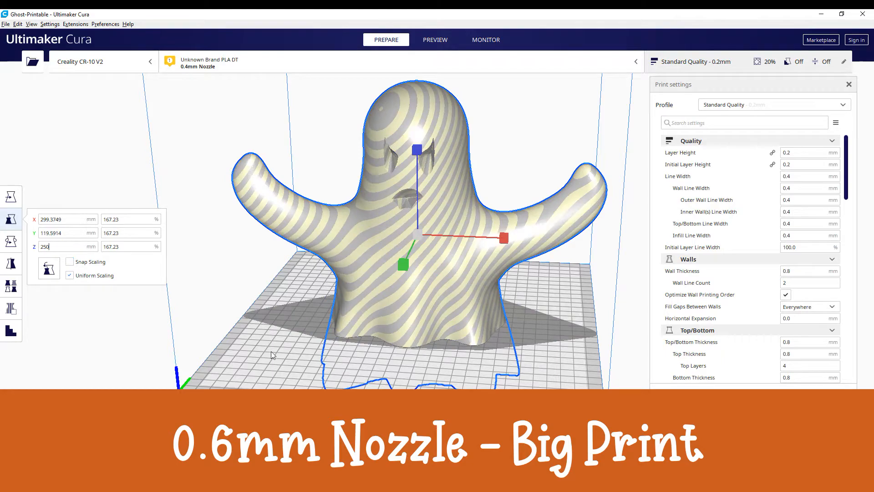
- Inspect the enlarged ghost's height relative to the build plate and check the general viewport preference for automatically dropping models to the plate
scroll(261, 297, "down", 2)
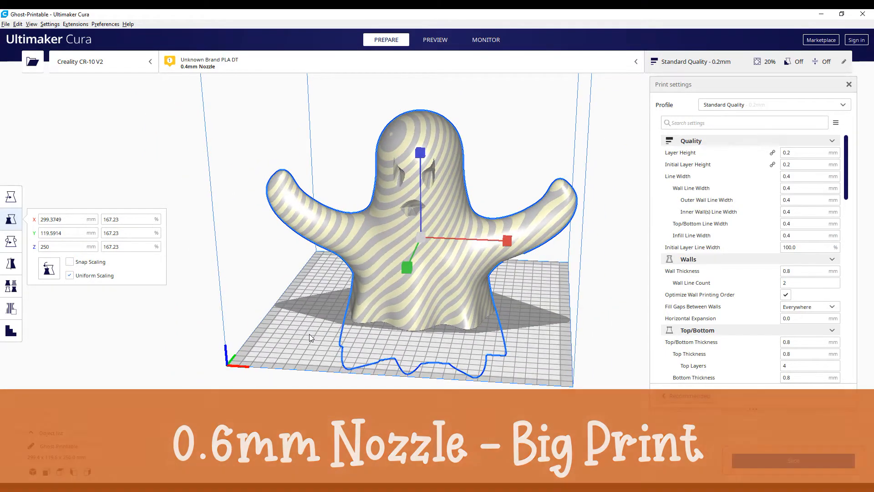
middle_click_drag(310, 335, 310, 356)
right_click_drag(310, 356, 328, 330)
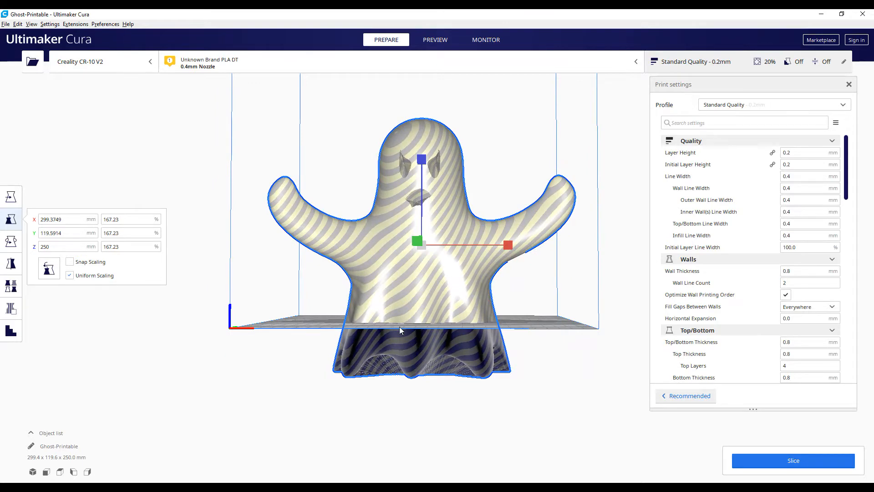
mouse_move(417, 359)
right_mouse_down()
mouse_move(427, 395)
mouse_move(418, 348)
right_mouse_up()
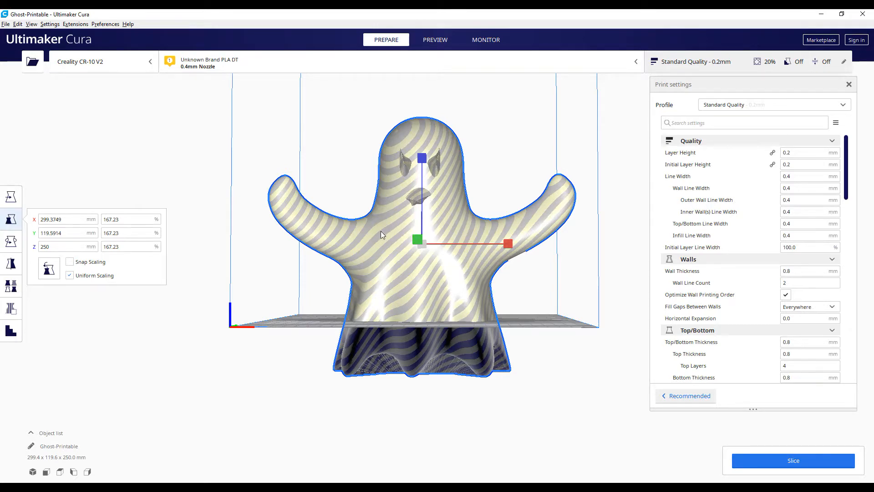
left_click(102, 25)
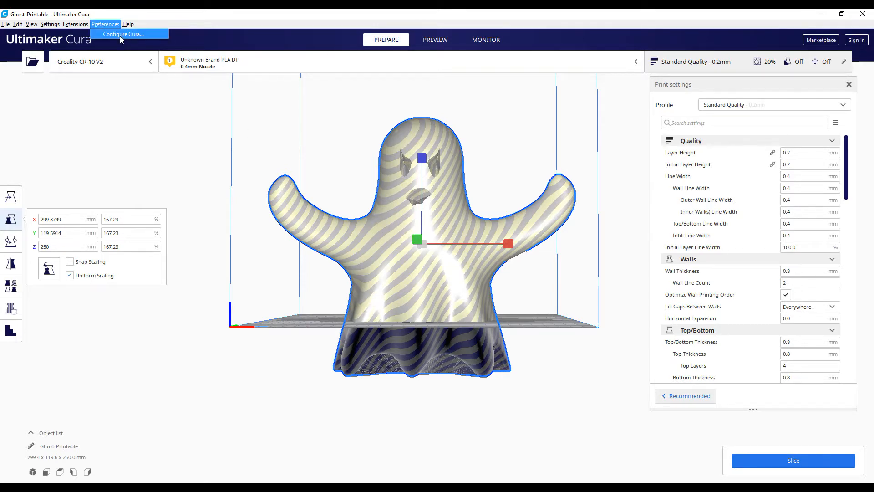
left_click(114, 35)
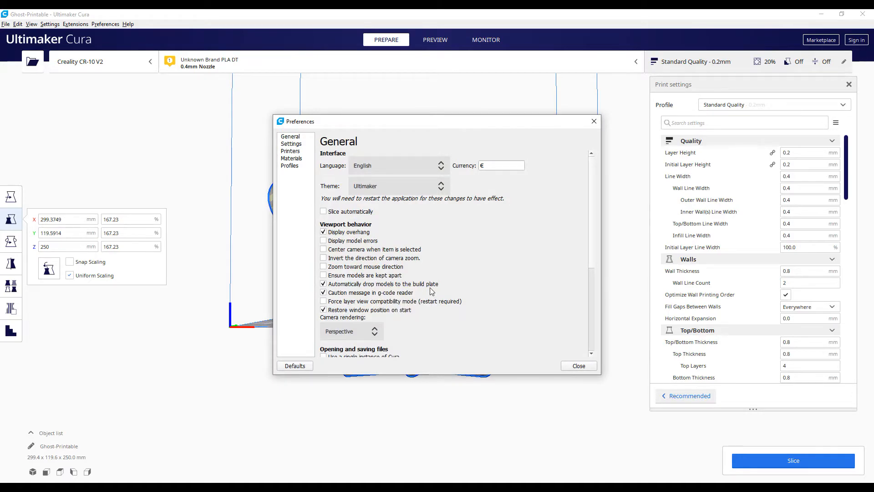
left_click(574, 367)
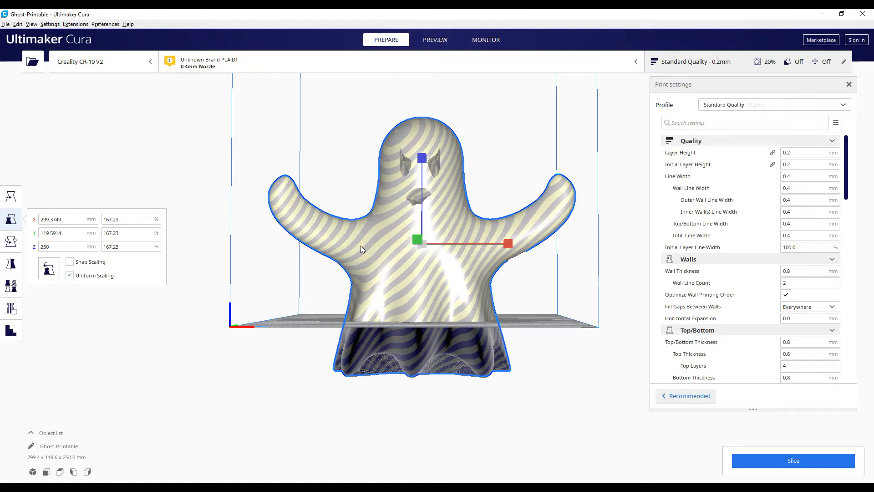
- Move the ghost to a Z position of 0 mm so that it rests on the build plate
left_click(11, 196)
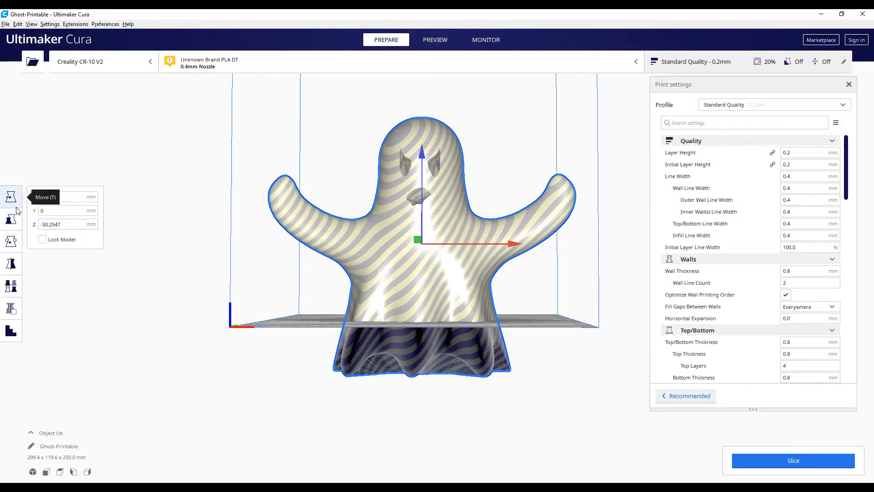
left_click_drag(73, 224, 26, 226)
type("0")
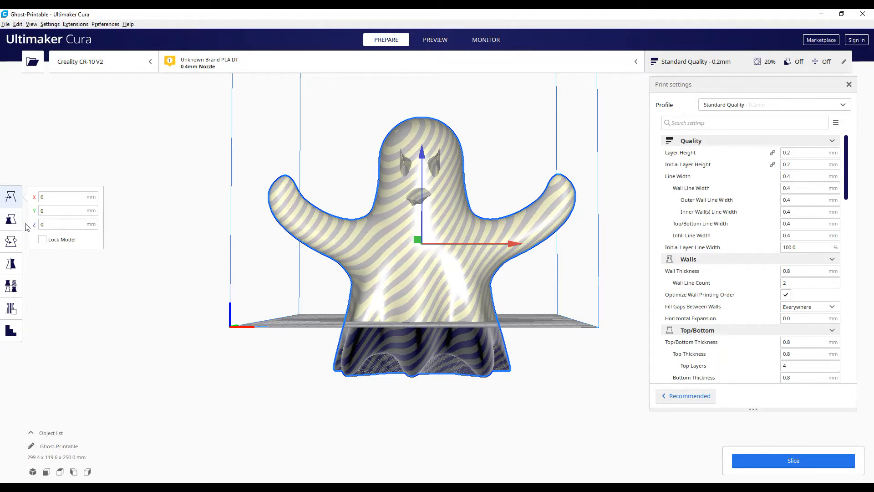
key("Return")
right_click_drag(370, 209, 269, 292)
scroll(263, 295, "up", 3)
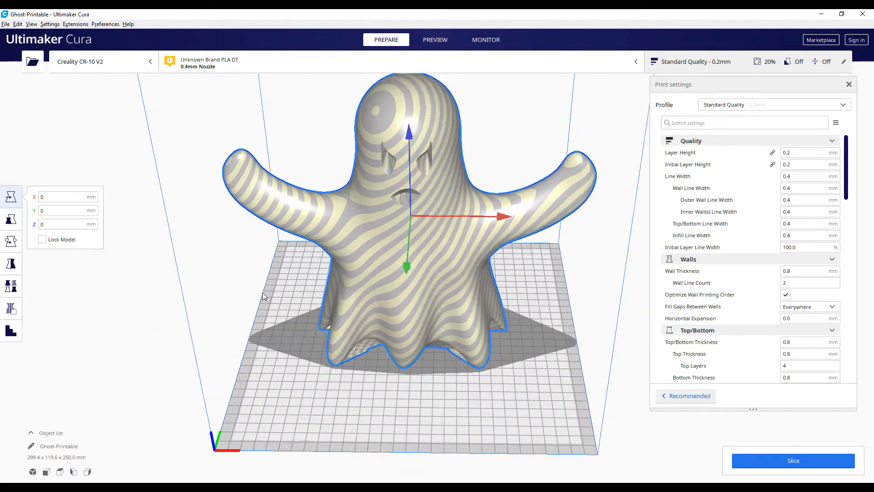
- Try moving the ghost across the build plate to about X 65 mm and Y 43 mm, and undo the move
scroll(263, 296, "down", 1)
right_click_drag(435, 298, 464, 298)
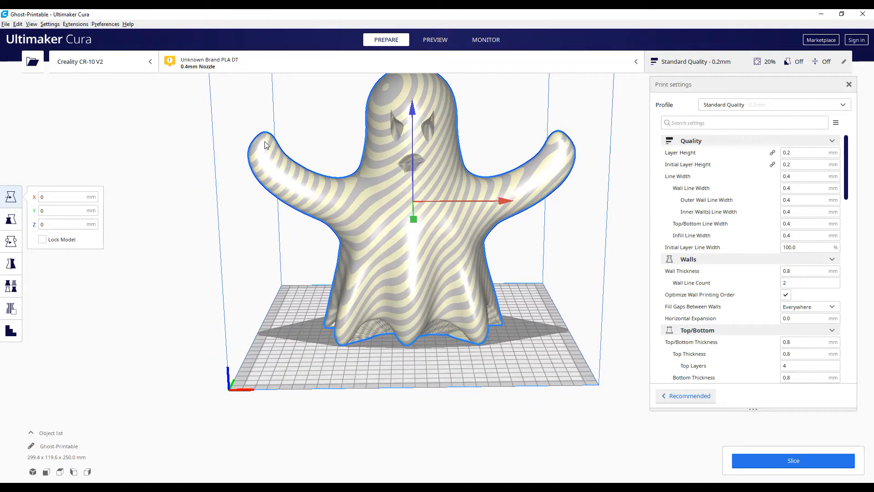
right_click_drag(306, 326, 259, 329)
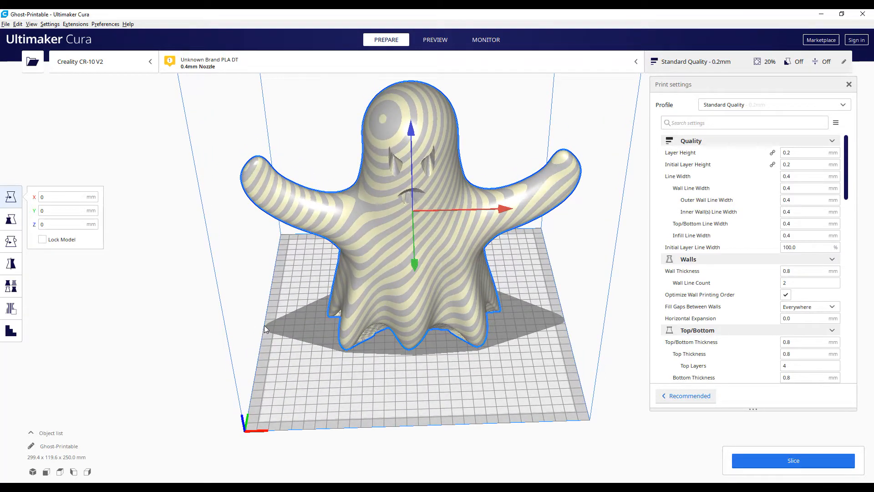
mouse_move(408, 336)
middle_mouse_down()
mouse_move(412, 292)
mouse_move(411, 339)
middle_mouse_up()
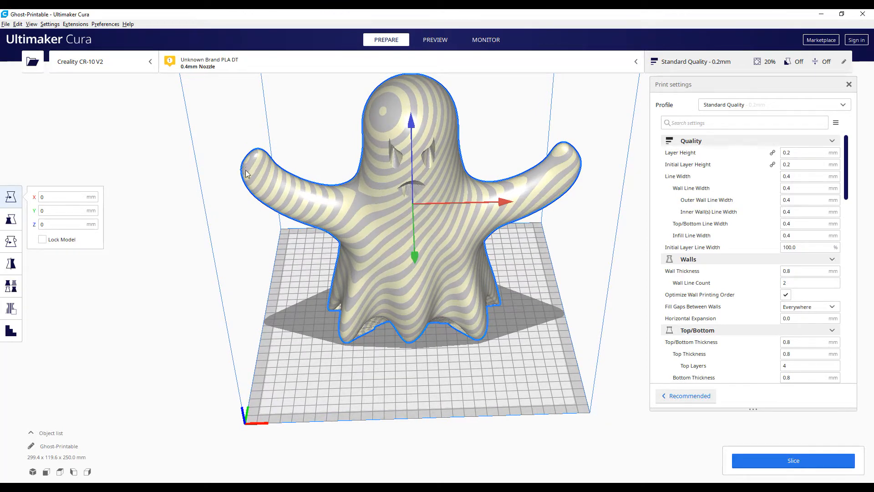
left_click_drag(439, 314, 504, 330)
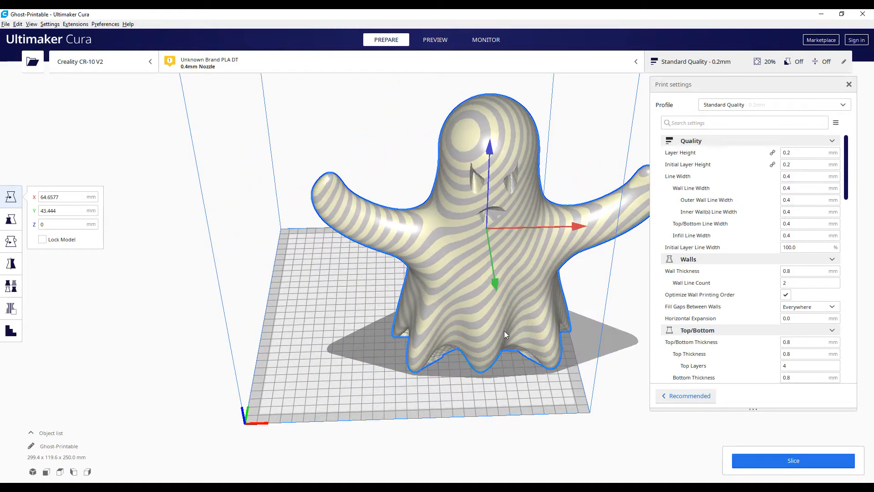
key("ctrl+z")
middle_click_drag(504, 365, 493, 381)
scroll(490, 356, "up", 2)
scroll(490, 356, "down", 2)
right_click_drag(460, 346, 445, 299)
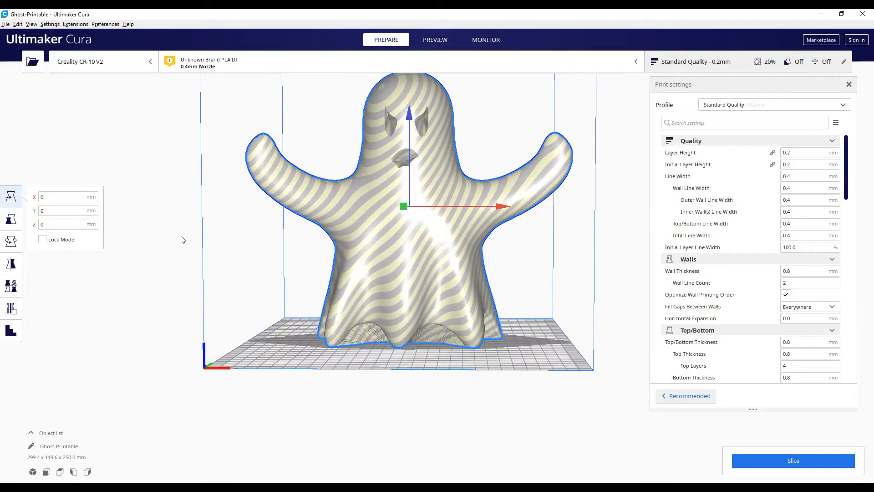
- Scale the ghost uniformly to 150%
left_click(11, 219)
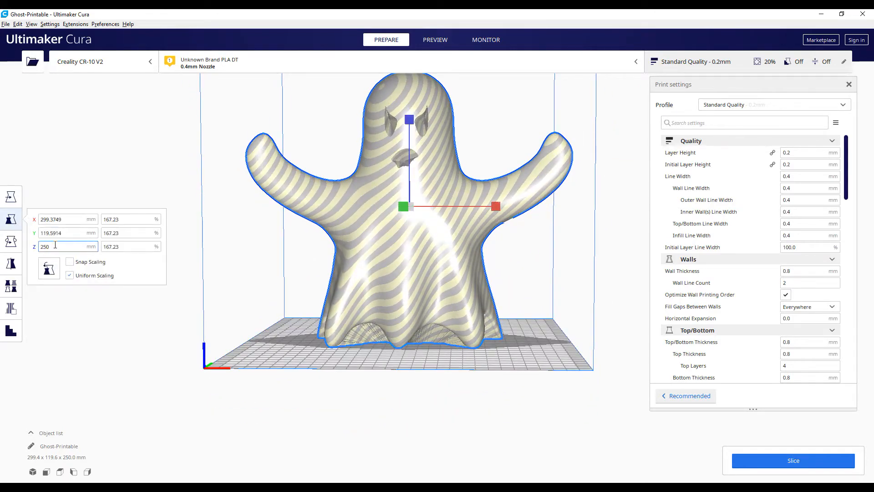
double_click(127, 216)
type("150")
key("Return")
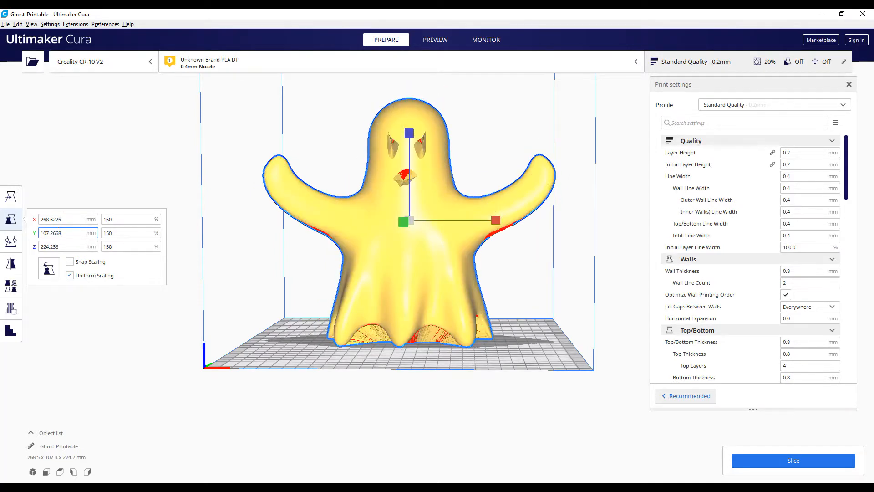
middle_click_drag(284, 278, 294, 284)
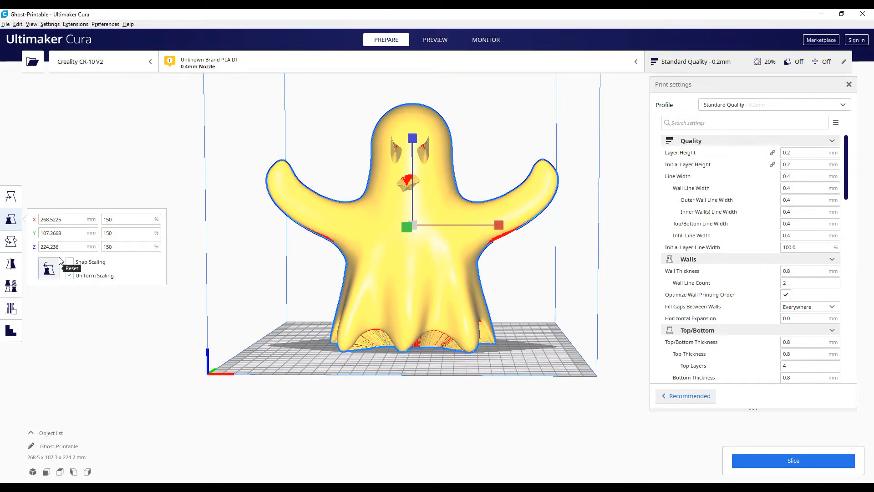
middle_click_drag(373, 253, 384, 248)
right_click_drag(333, 315, 312, 336)
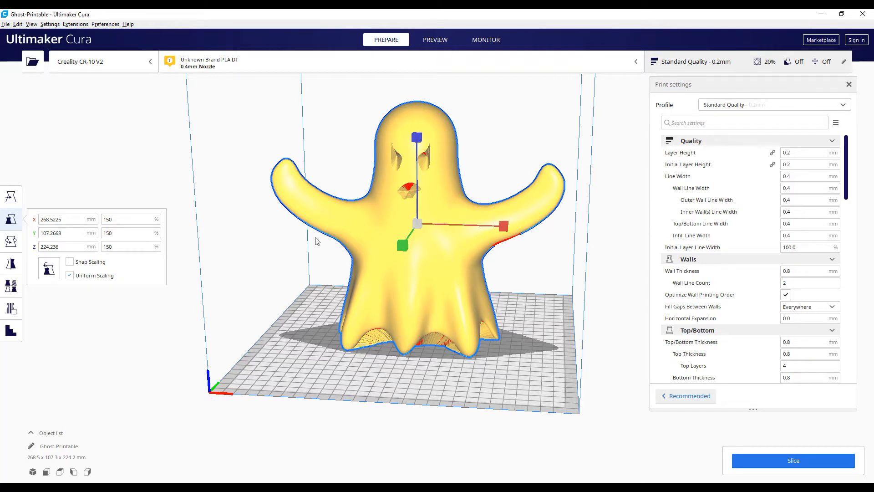
- Change the printer's nozzle size to 0.6mm Nozzle
left_click(202, 63)
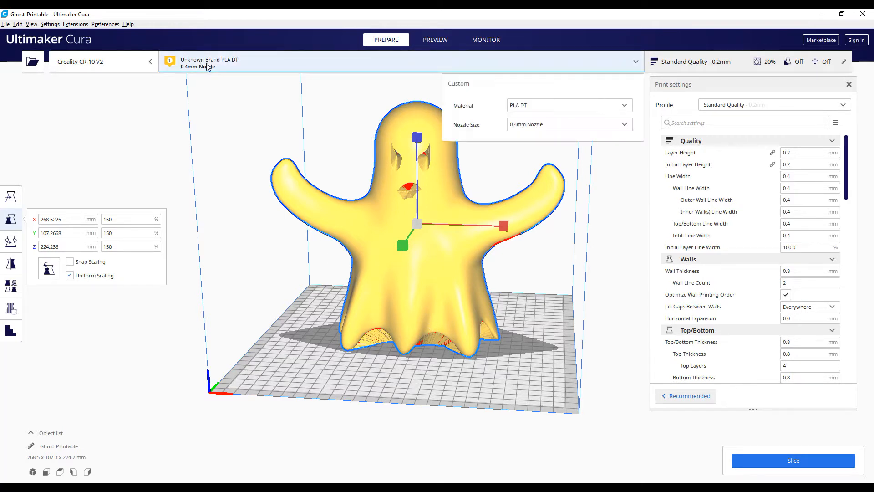
left_click(539, 125)
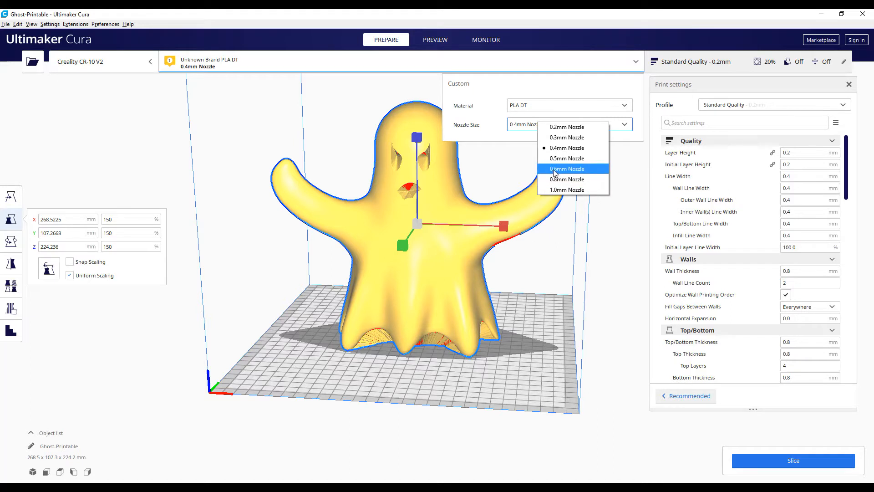
left_click(553, 172)
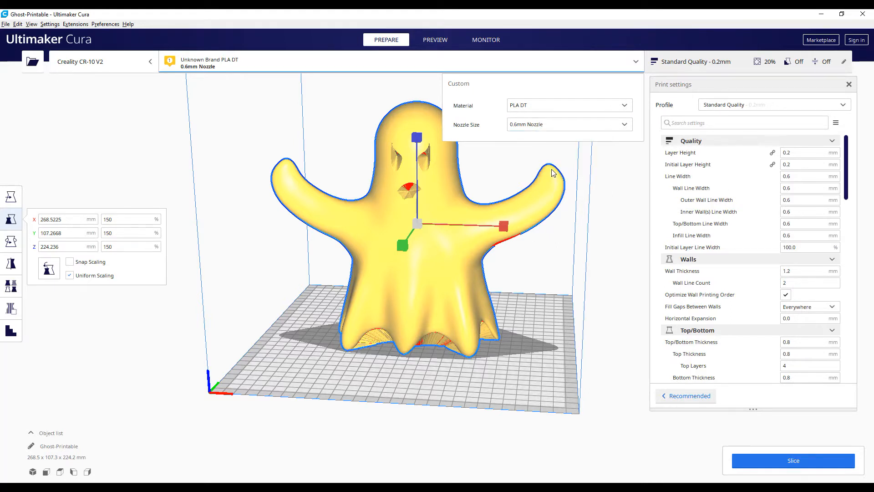
left_click(434, 275)
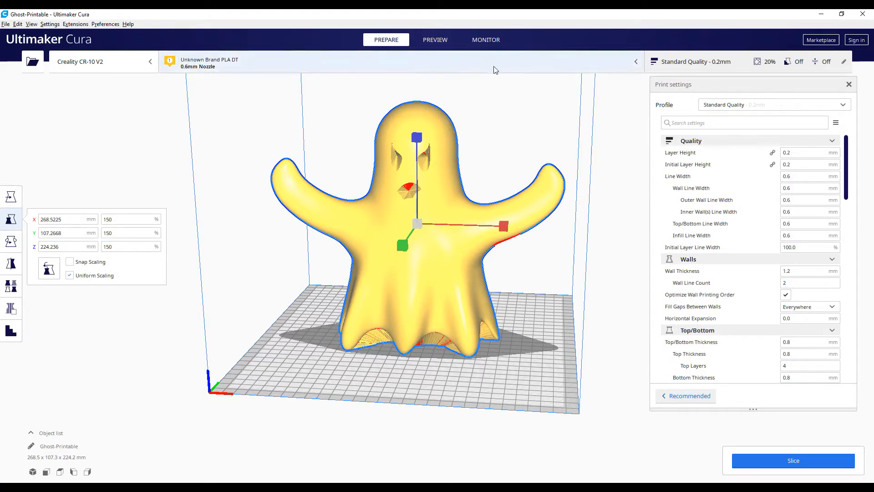
- Switch the print profile to Low Quality - 0.28 mm
left_click(734, 109)
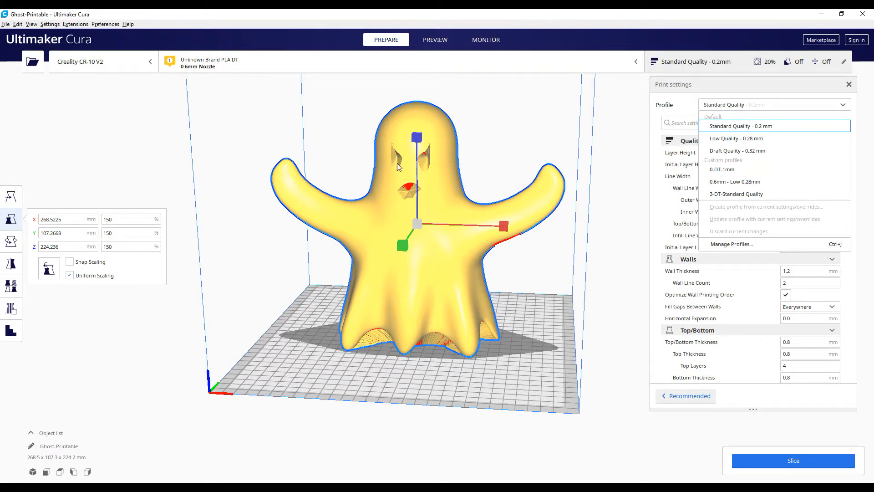
left_click(341, 262)
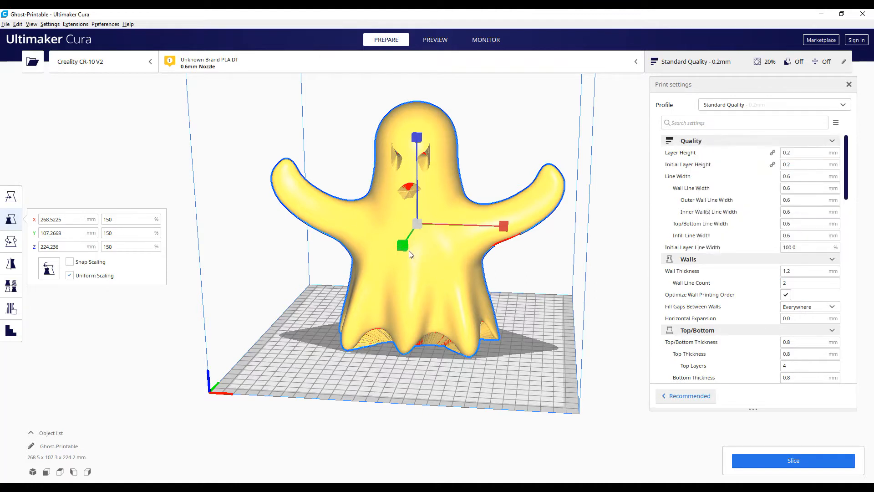
middle_click_drag(361, 252, 377, 268)
left_click(756, 104)
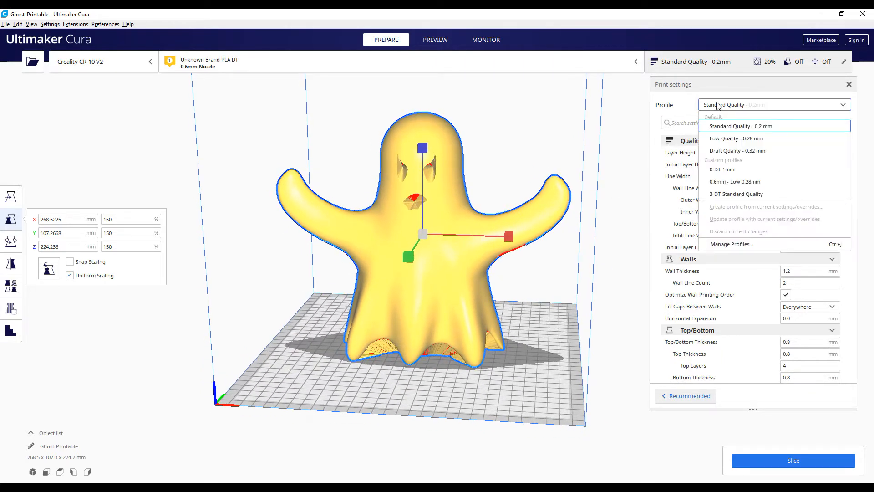
left_click(726, 142)
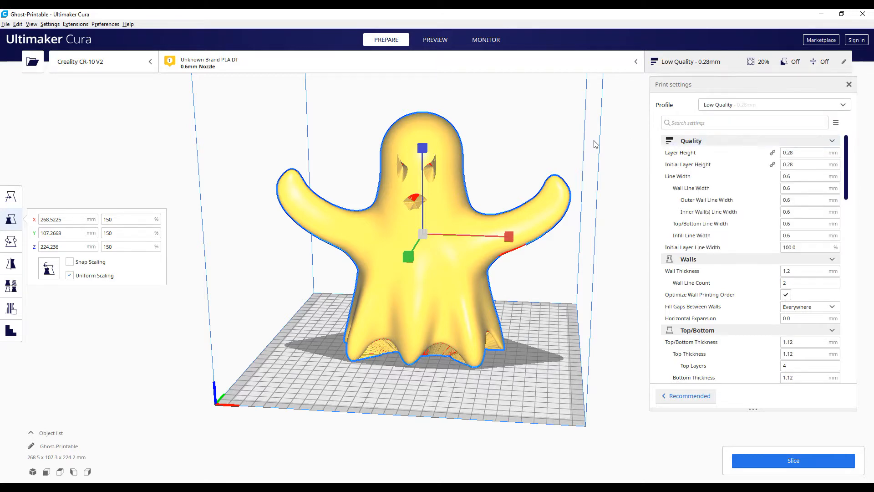
right_click_drag(414, 245, 411, 287)
left_click(746, 105)
left_click(730, 141)
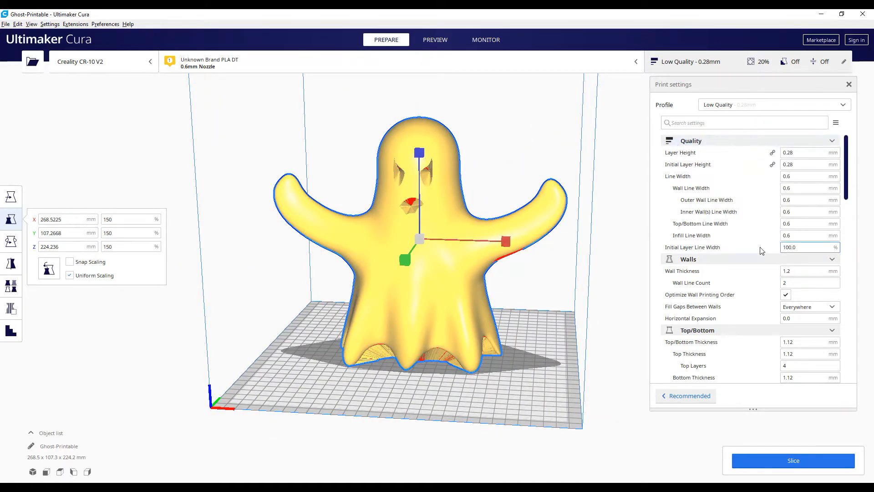
- Set the infill density to 10%
left_click_drag(845, 183, 846, 208)
scroll(674, 249, "down", 5)
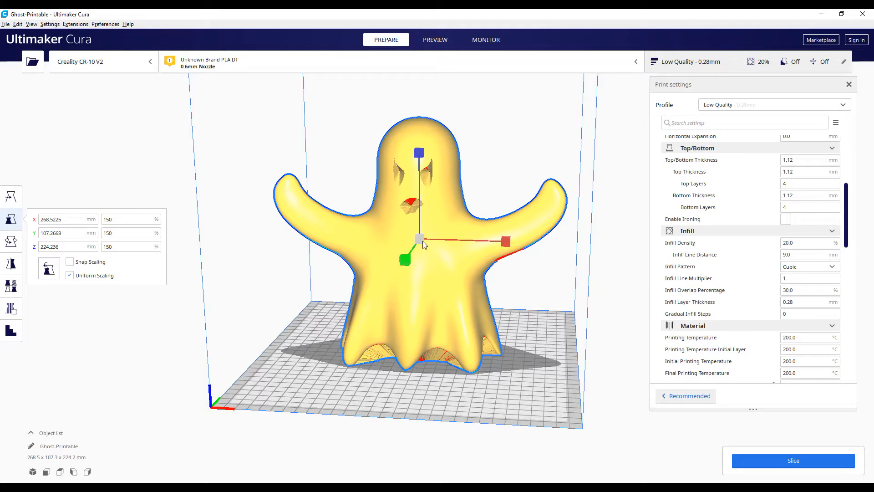
double_click(814, 244)
type("10")
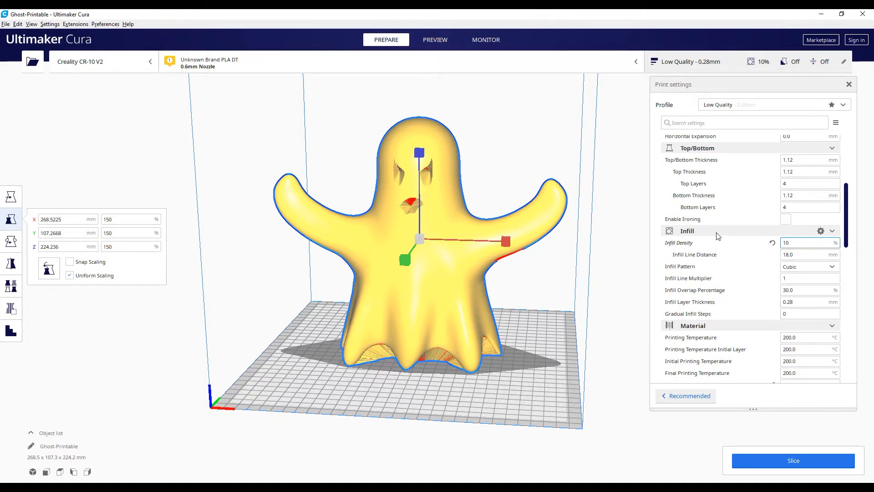
- Set the printing temperature to 220 °C and deselect the ghost
scroll(719, 235, "down", 3)
scroll(719, 234, "down", 1)
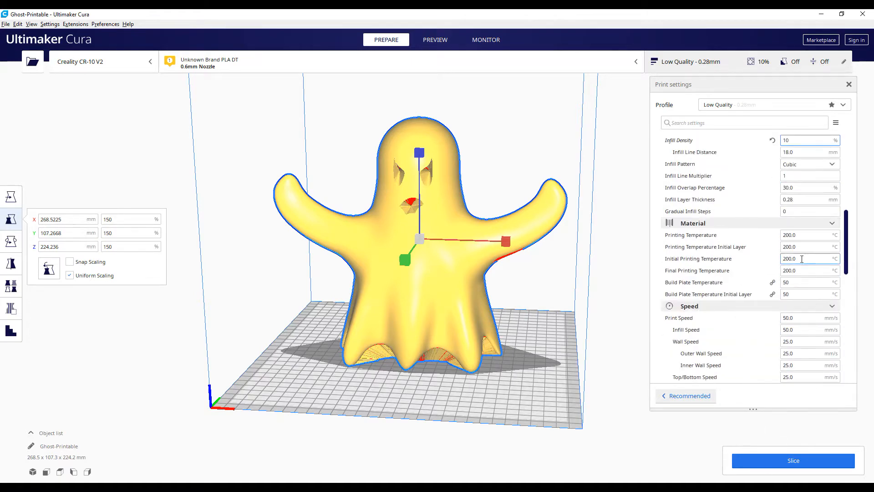
left_click(808, 235)
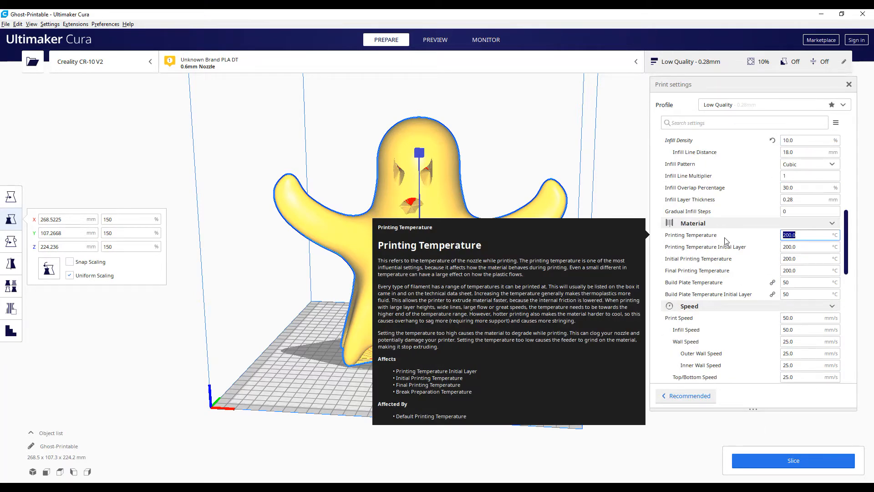
type("220")
left_click(621, 207)
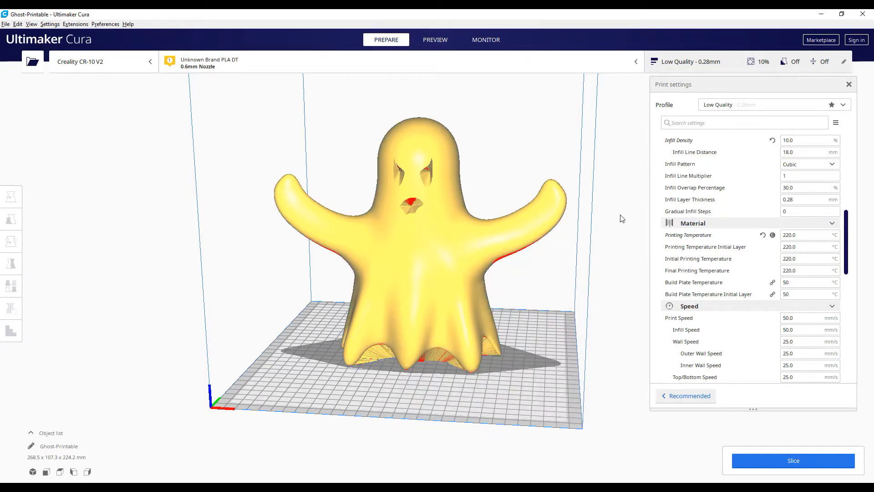
- Examine the ghost's base contact area and the overhangs under its arms and skirt from below
scroll(688, 219, "down", 3)
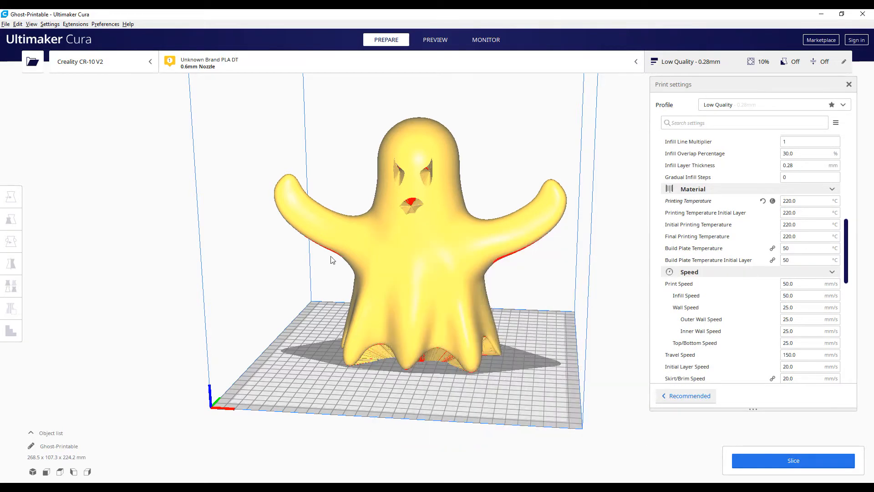
right_click_drag(406, 366, 428, 293)
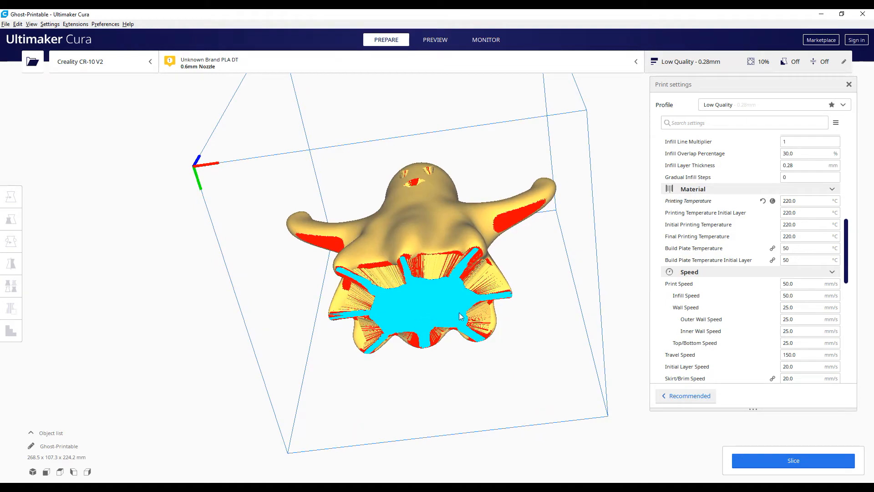
right_click_drag(418, 297, 442, 315)
right_click_drag(475, 282, 457, 340)
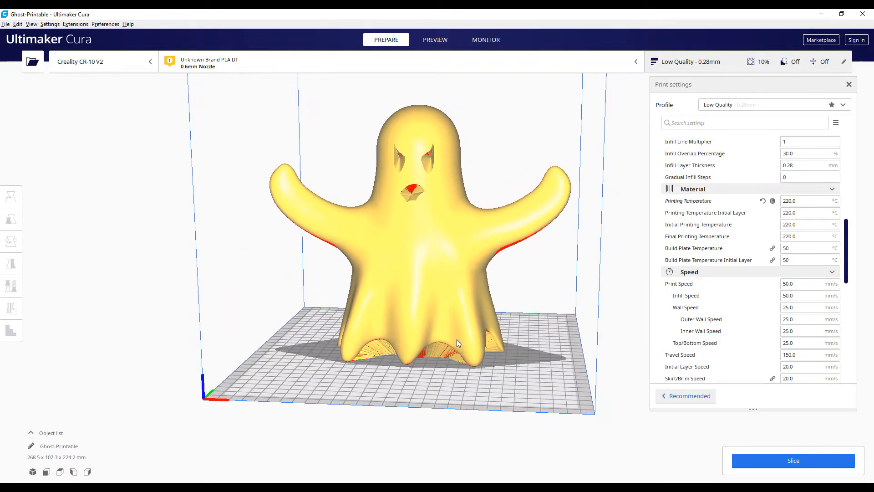
- Set the build plate temperature to 80 °C
scroll(459, 335, "up", 5)
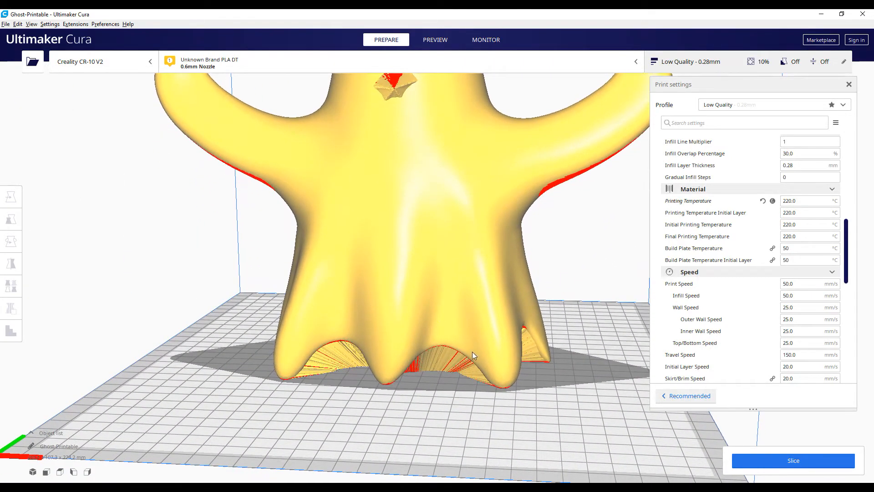
left_click(801, 248)
left_click_drag(801, 248, 739, 250)
type("0")
scroll(490, 350, "down", 5)
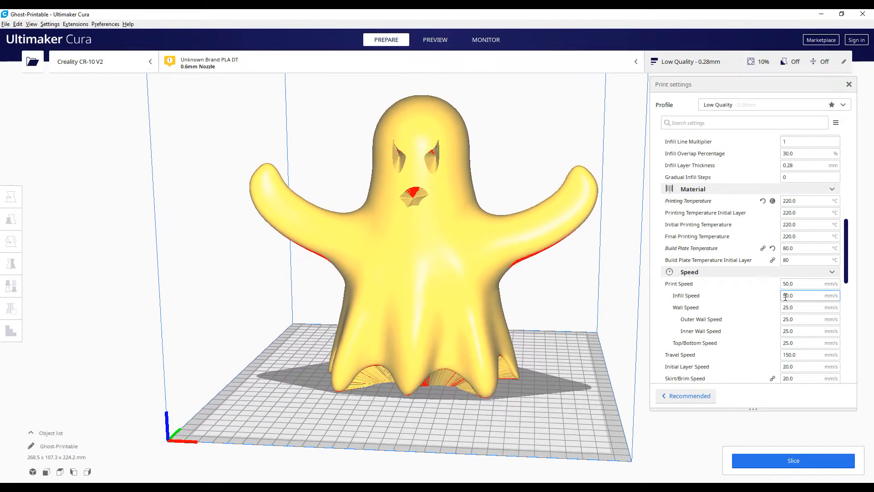
- Enable support generation for the ghost and slice it
left_click_drag(848, 254, 860, 300)
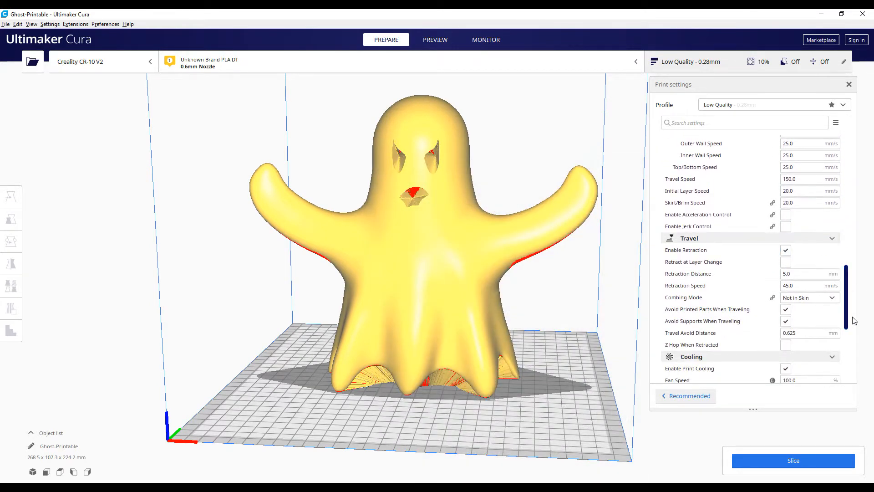
left_click_drag(847, 314, 848, 349)
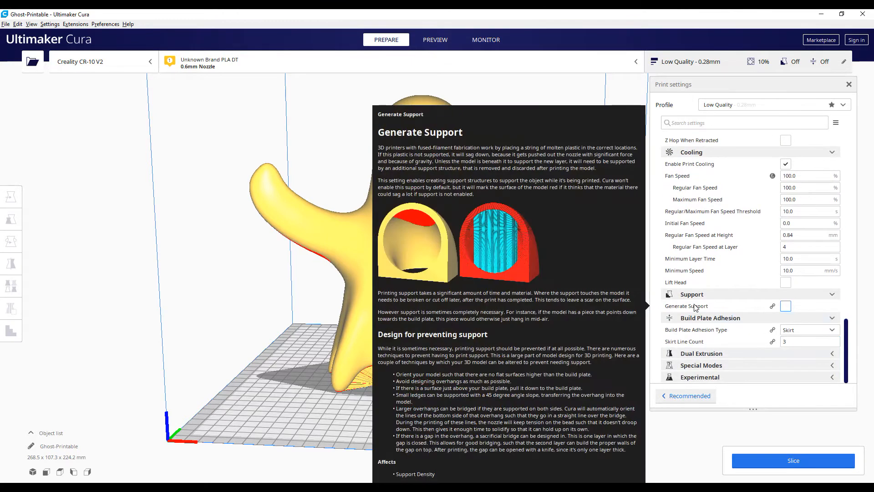
left_click(785, 306)
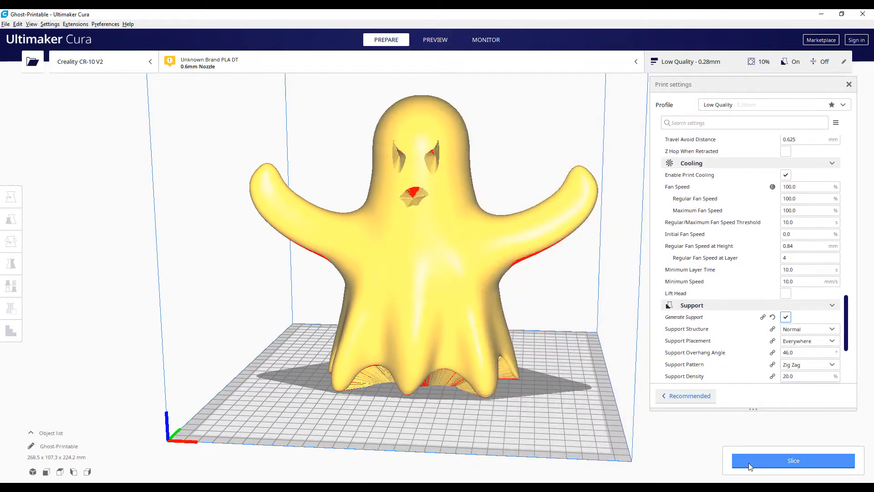
left_click(824, 463)
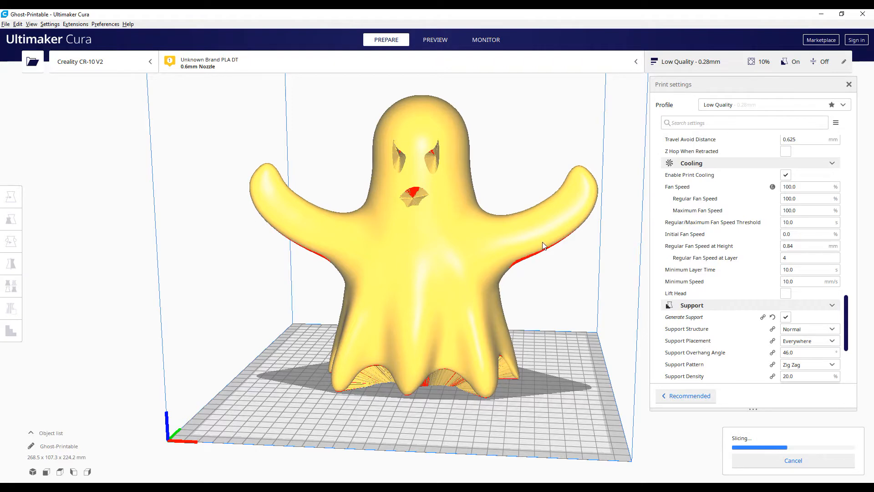
- Preview the sliced layers to examine the infill and the supports under the arms, skirt, eyes and mouth
mouse_move(517, 256)
right_mouse_down()
mouse_move(433, 188)
mouse_move(564, 240)
mouse_move(515, 269)
mouse_move(519, 252)
right_mouse_up()
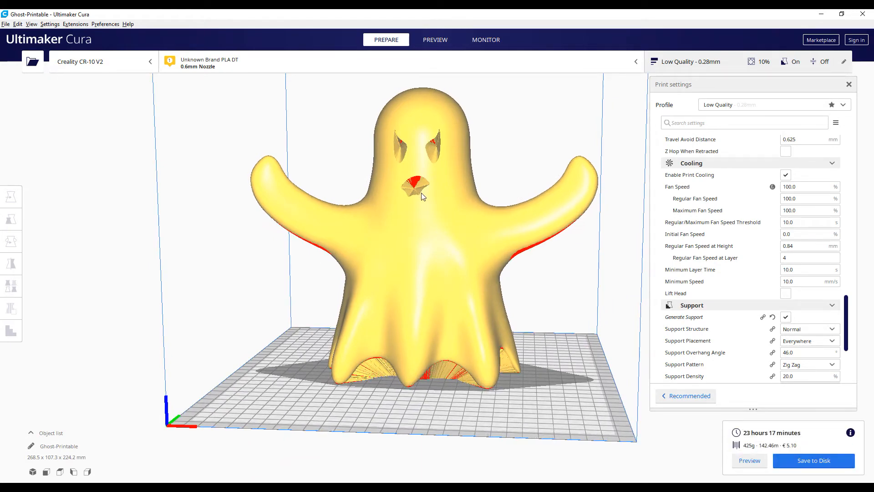
middle_click_drag(419, 188, 407, 245)
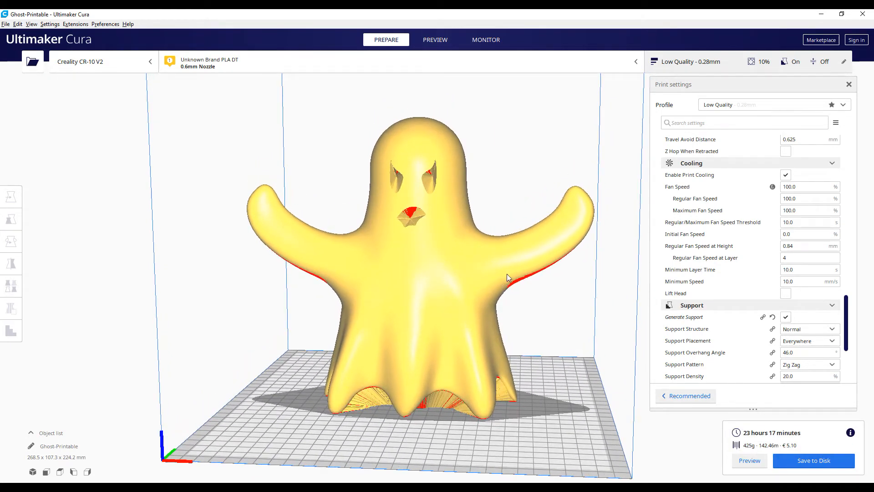
left_click(436, 40)
scroll(492, 257, "up", 3)
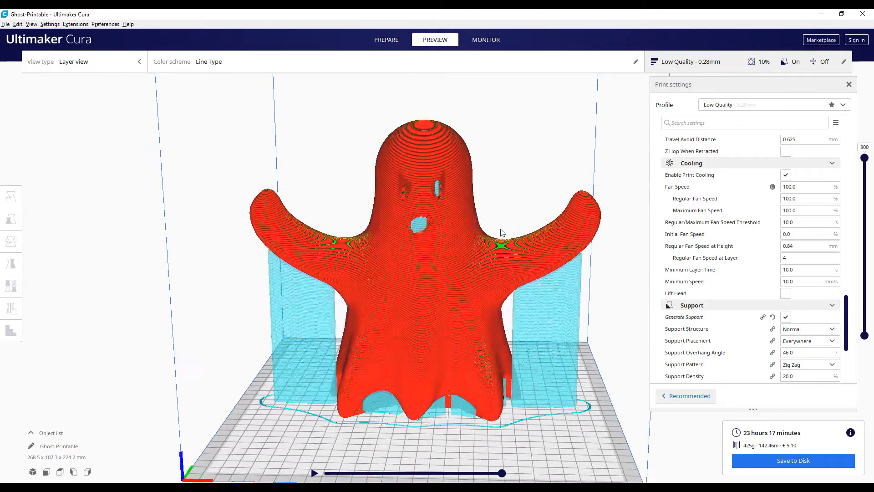
left_click_drag(864, 158, 873, 254)
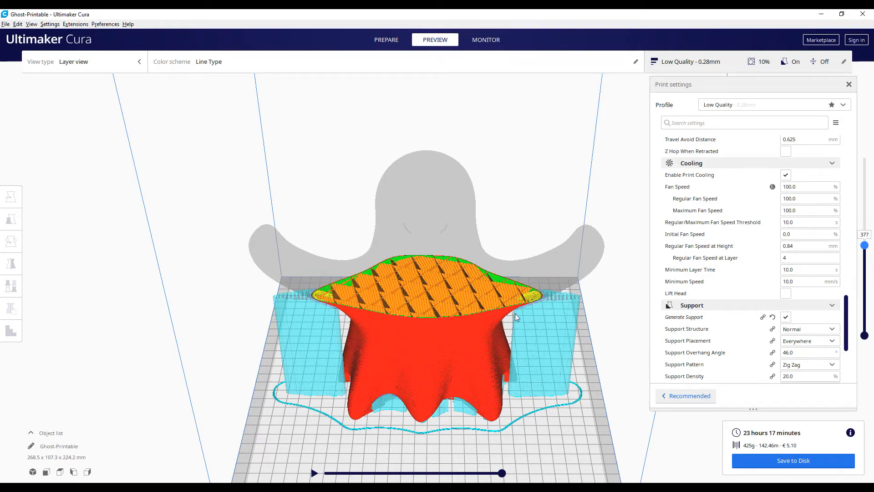
right_click_drag(497, 321, 509, 300)
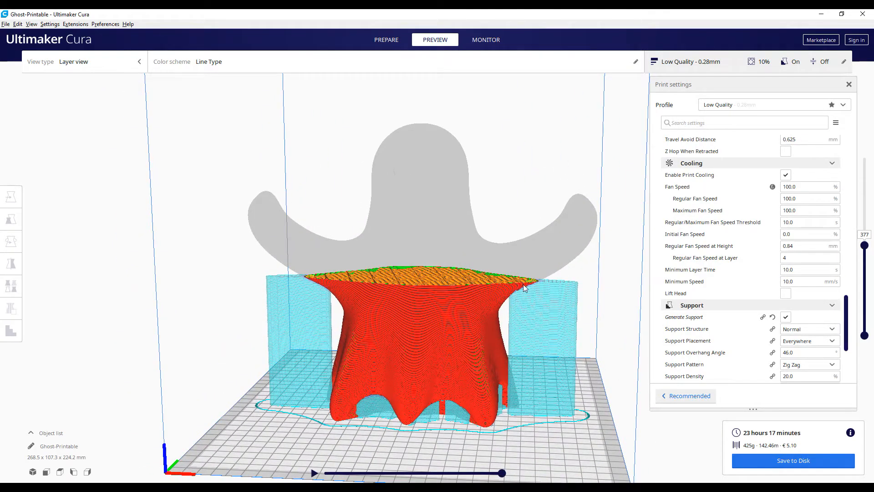
left_click_drag(864, 245, 865, 168)
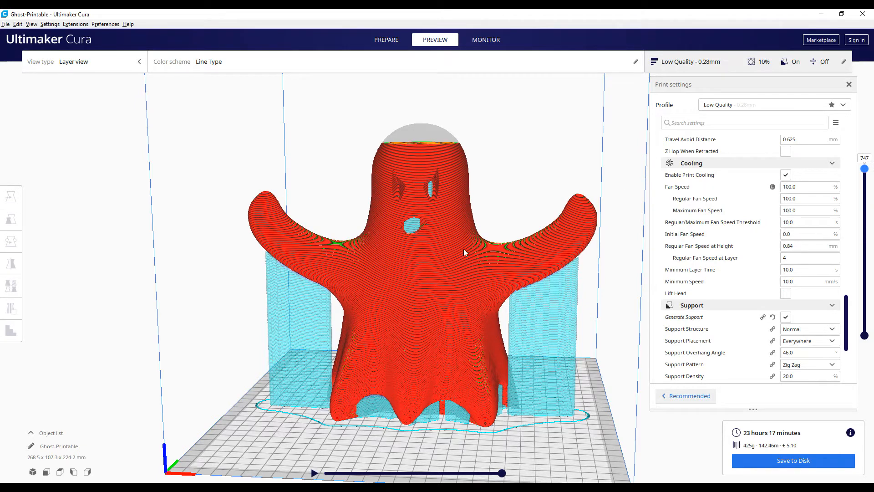
right_click_drag(449, 249, 451, 232)
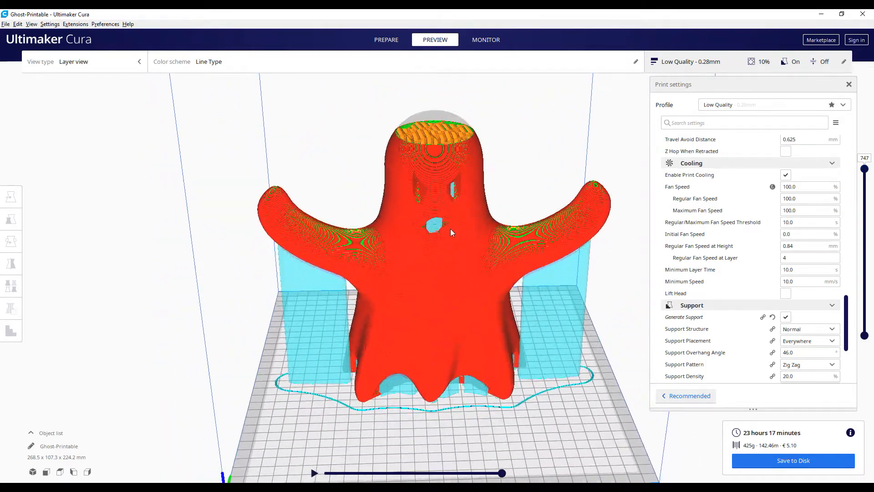
- Disable support generation and return to the model preparation view
left_click(786, 317)
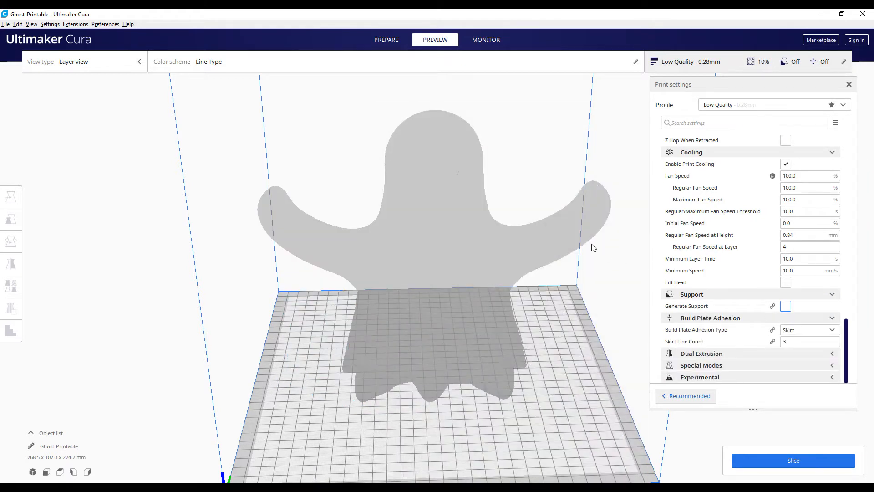
middle_click_drag(558, 179, 541, 232)
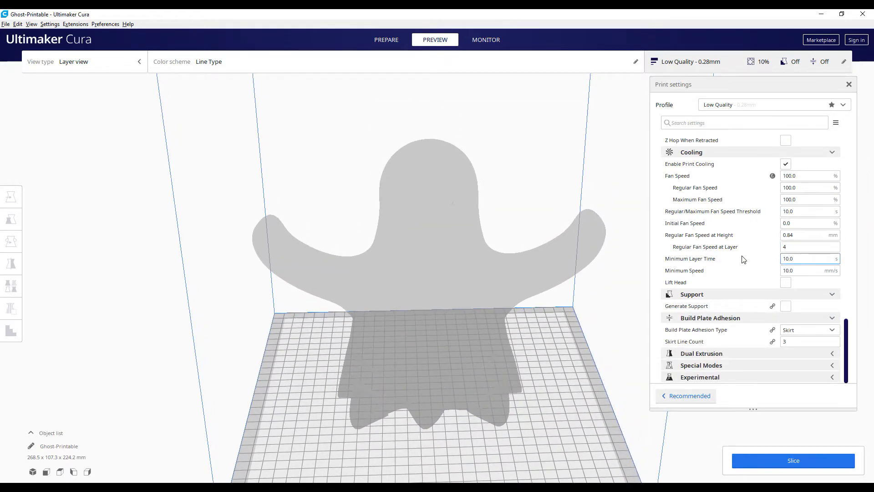
left_click(386, 40)
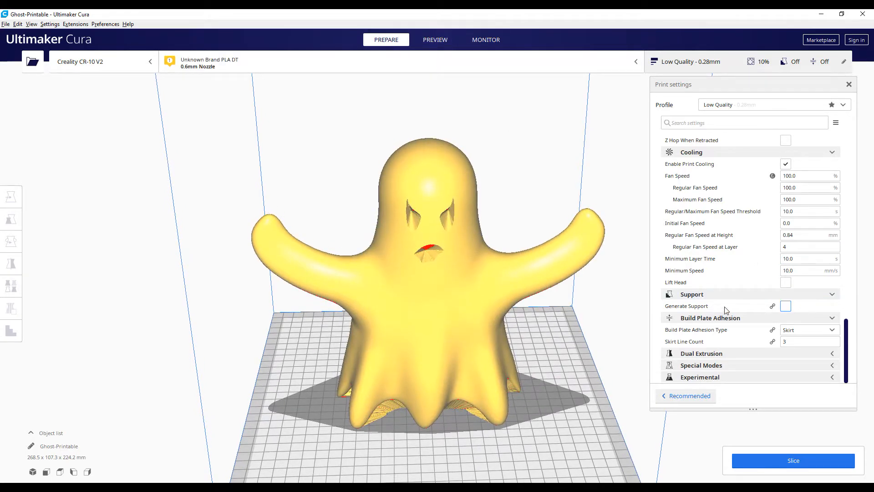
- Review the build plate adhesion types and inspect the ghost's base contact area from below
mouse_move(709, 337)
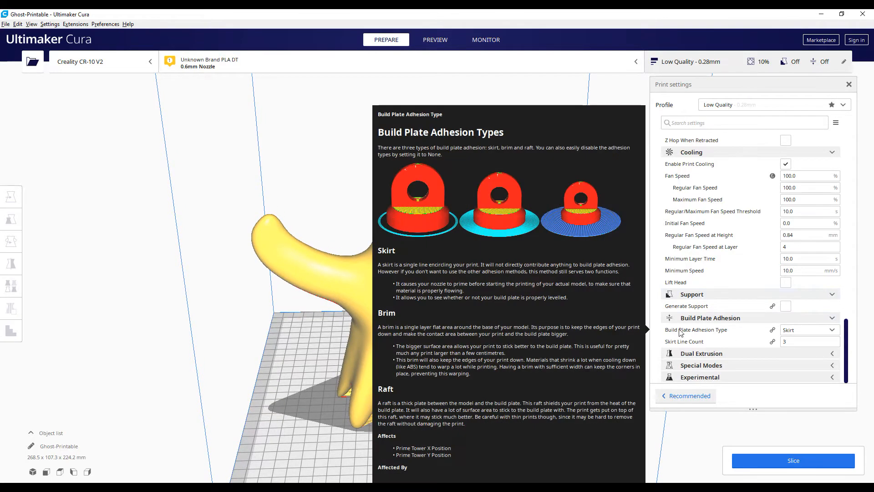
left_click(803, 331)
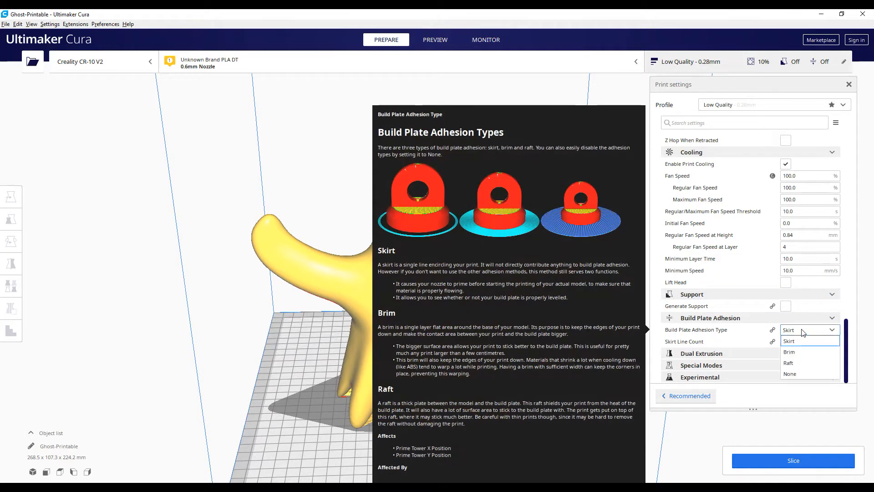
left_click(803, 332)
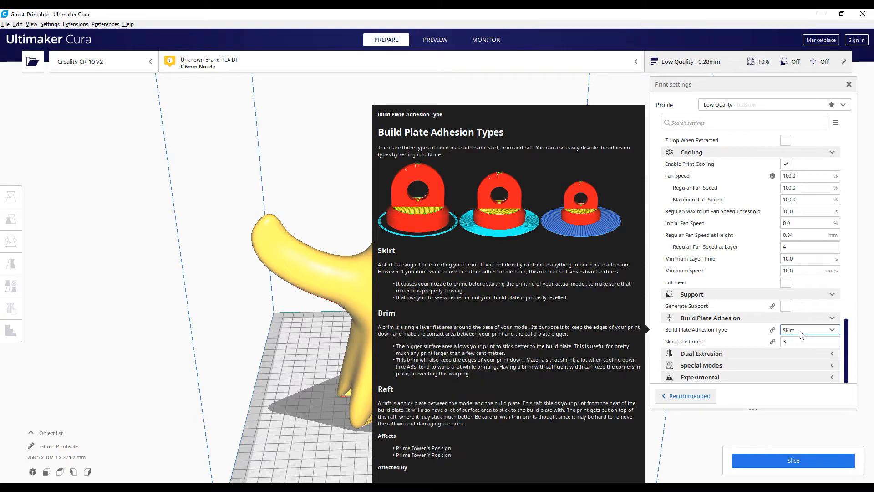
middle_click_drag(568, 295, 569, 329)
right_click_drag(525, 341, 508, 238)
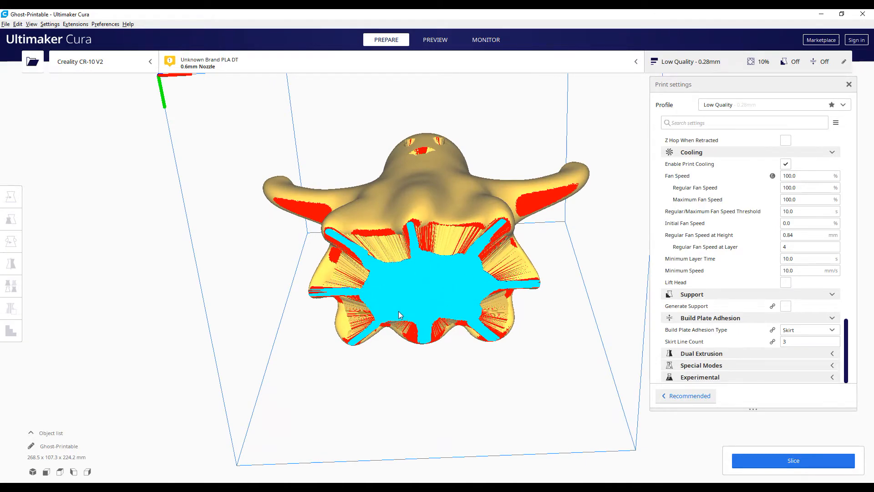
right_click_drag(406, 307, 474, 349)
- Slice the enlarged ghost without supports
left_click(790, 462)
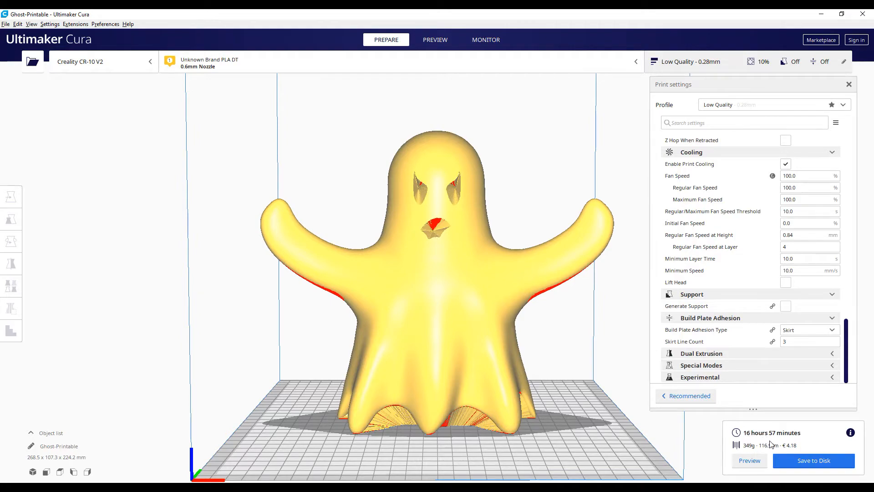
middle_click_drag(614, 431, 610, 401)
mouse_move(608, 403)
right_mouse_down()
mouse_move(482, 412)
mouse_move(435, 394)
mouse_move(266, 408)
mouse_move(334, 327)
mouse_move(492, 372)
mouse_move(569, 404)
mouse_move(591, 424)
mouse_move(592, 412)
mouse_move(612, 414)
right_mouse_up()
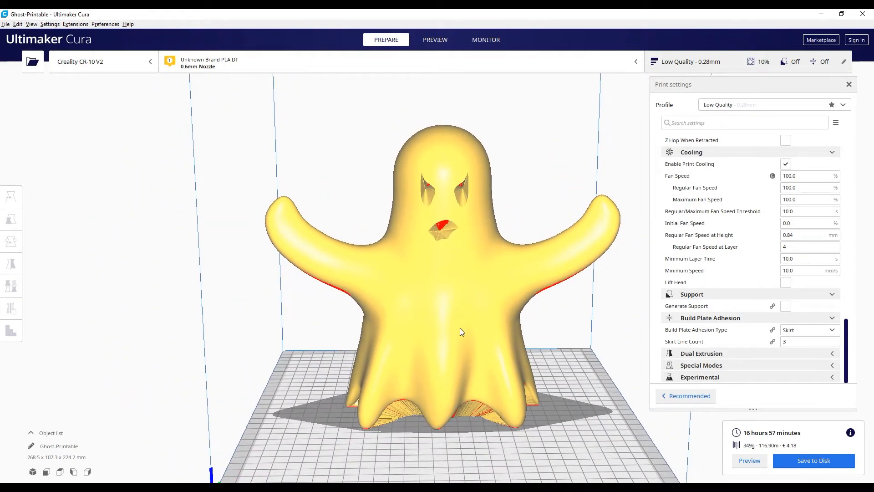
middle_click_drag(384, 376, 296, 351)
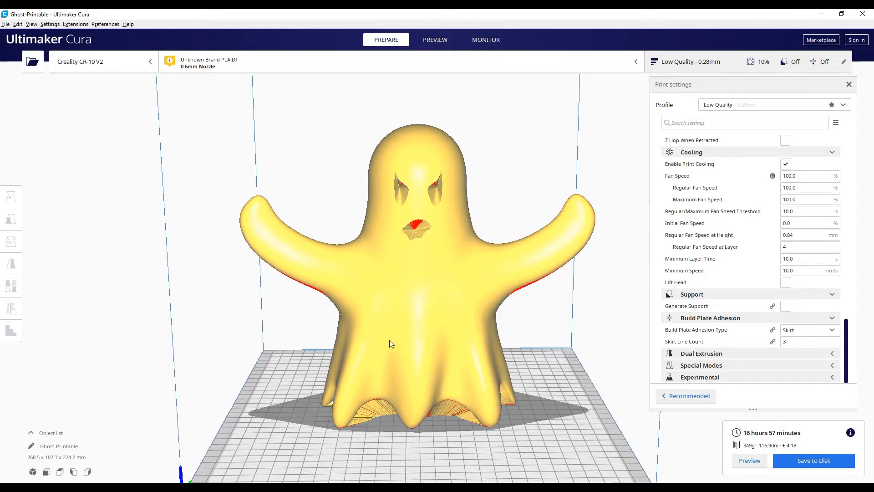
scroll(472, 359, "down", 2)
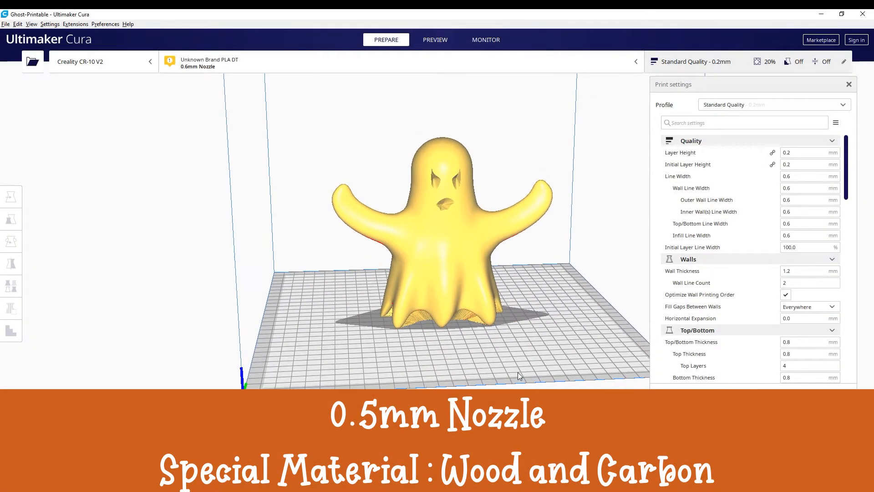
- Change the printer's nozzle size to 0.5 mm
right_click_drag(529, 362, 477, 385)
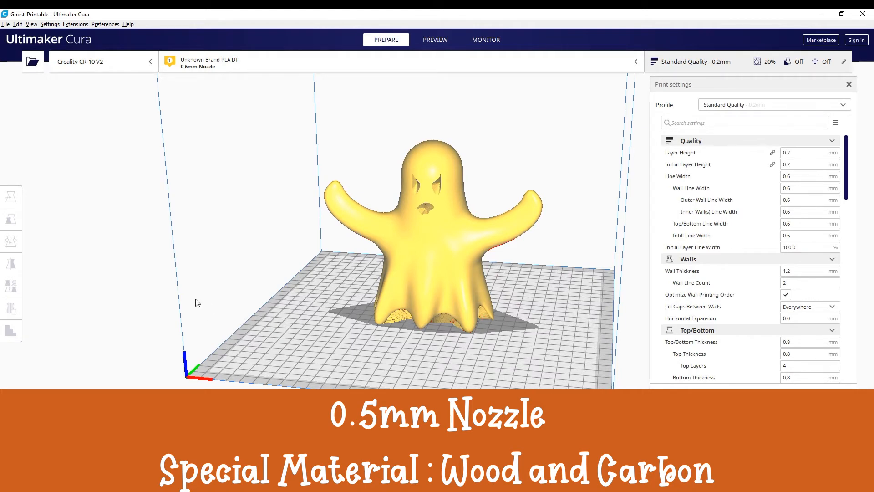
middle_click_drag(262, 298, 249, 335)
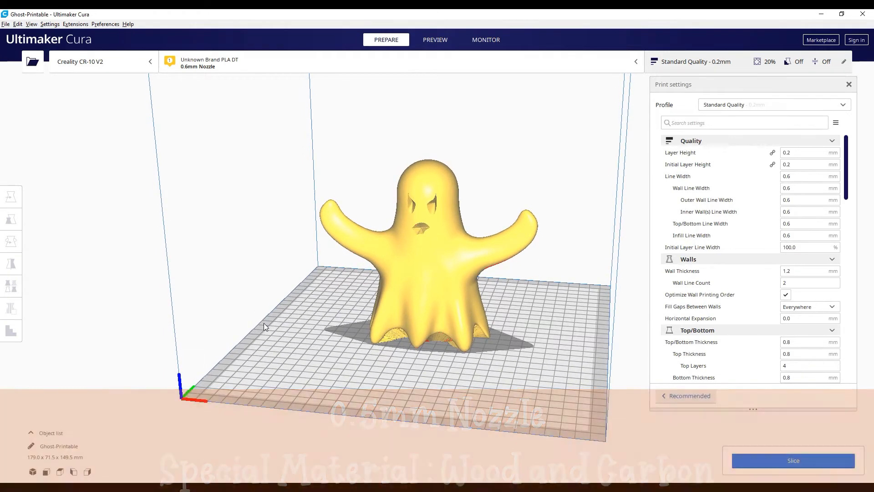
mouse_move(447, 373)
right_mouse_down()
mouse_move(408, 340)
mouse_move(442, 364)
mouse_move(422, 370)
mouse_move(444, 358)
mouse_move(436, 360)
right_mouse_up()
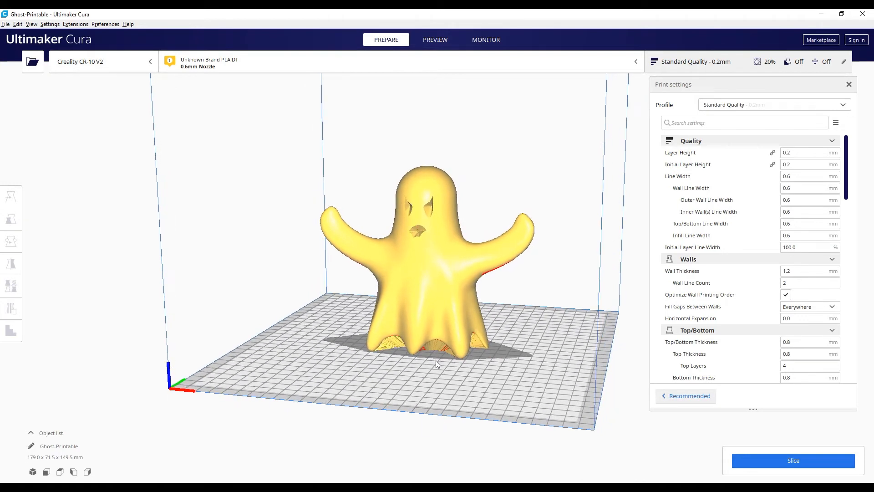
left_click(199, 65)
left_click(524, 125)
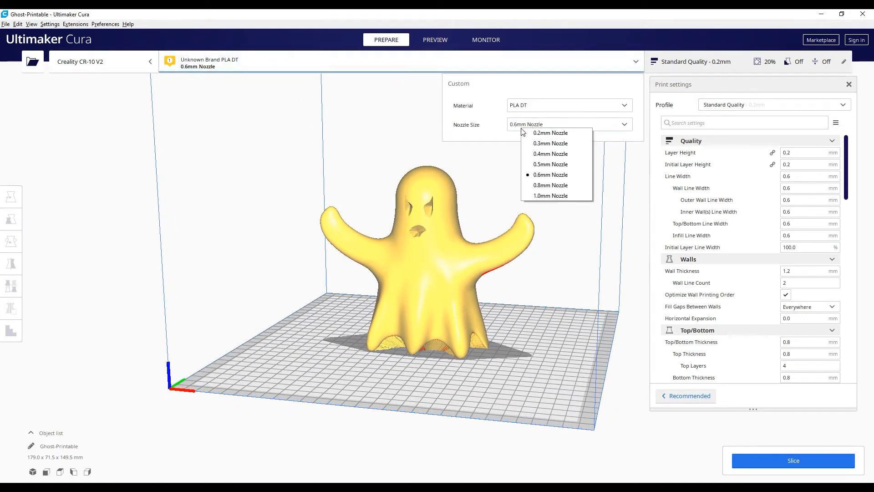
left_click(538, 165)
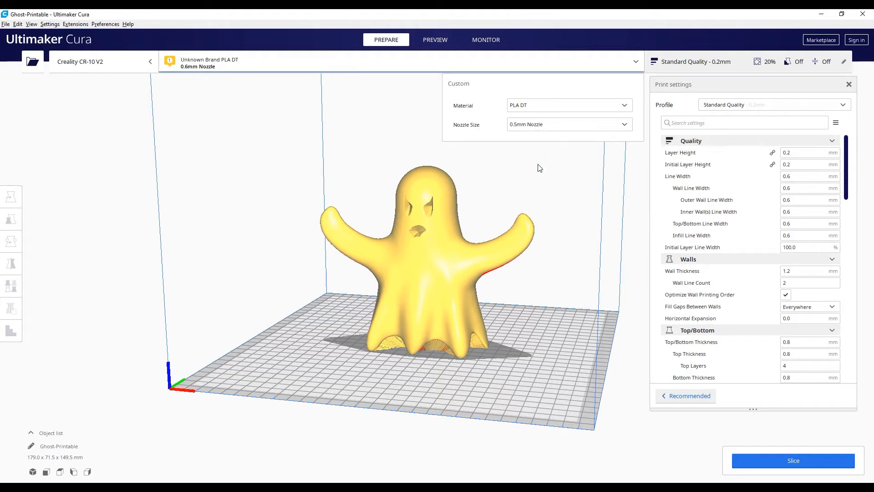
left_click(402, 115)
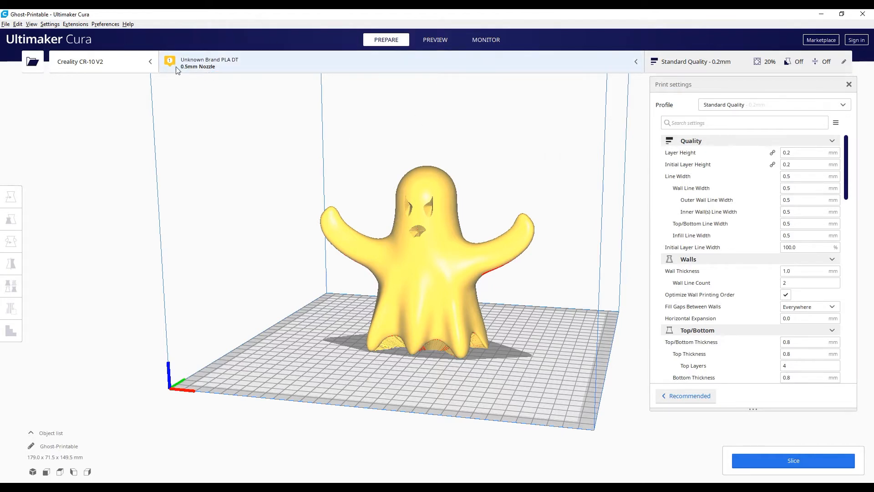
- Scale the ghost uniformly to a height of 50 mm
left_click(423, 270)
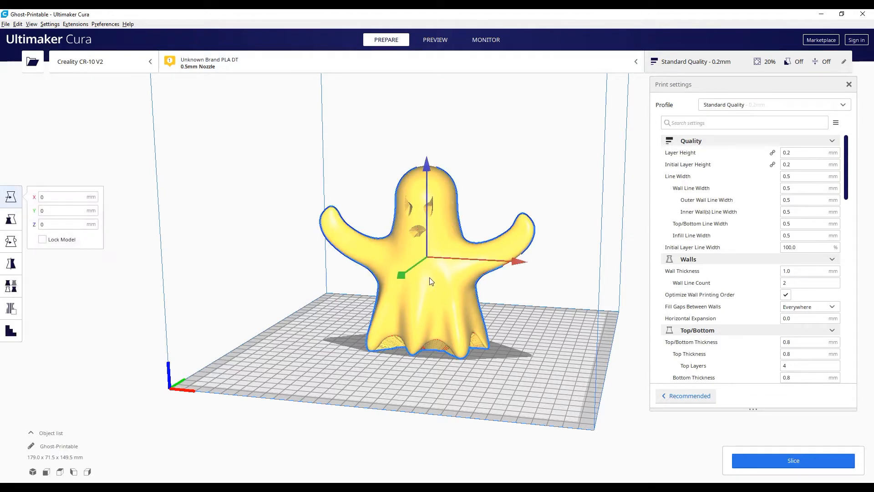
left_click(11, 219)
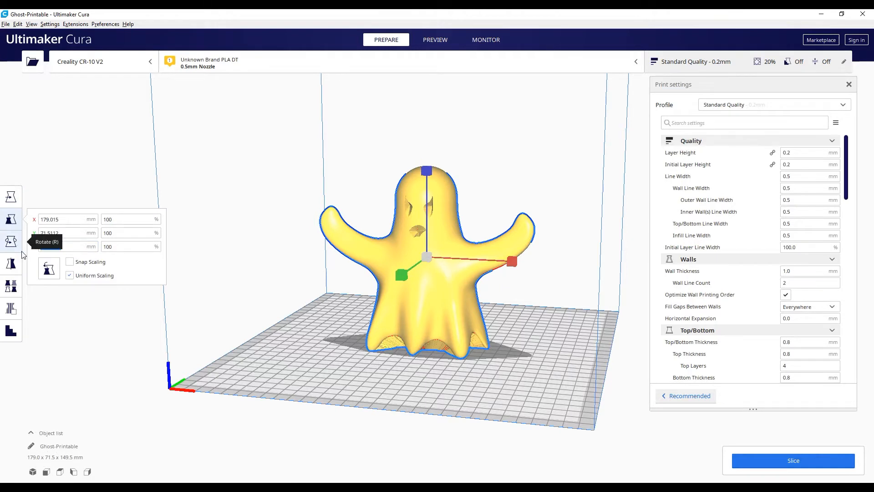
key("Return")
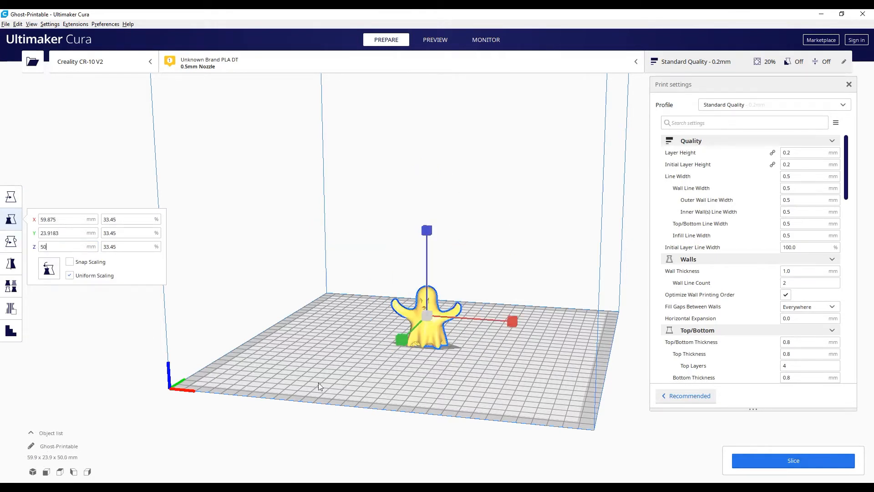
right_click_drag(433, 392, 351, 347)
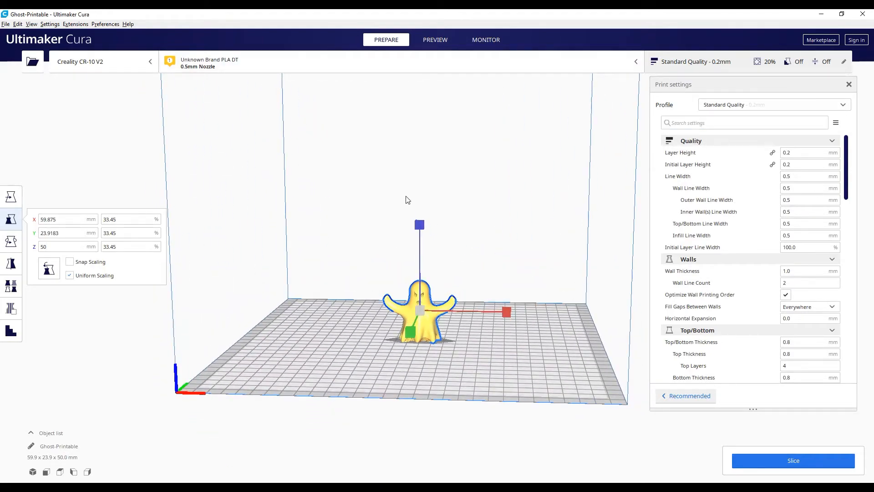
- Switch the print profile to Super Quality - 0.12 mm and review the infill settings
left_click(723, 107)
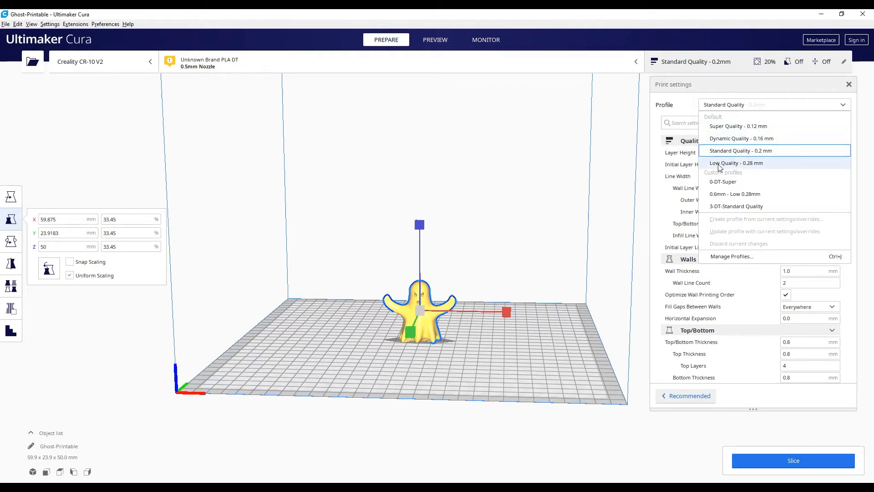
left_click(726, 131)
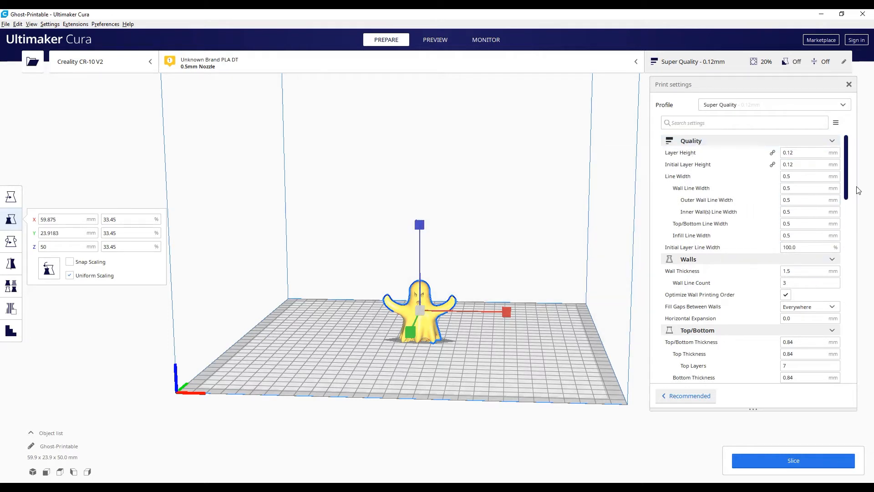
scroll(855, 200, "down", 3)
scroll(854, 205, "down", 6)
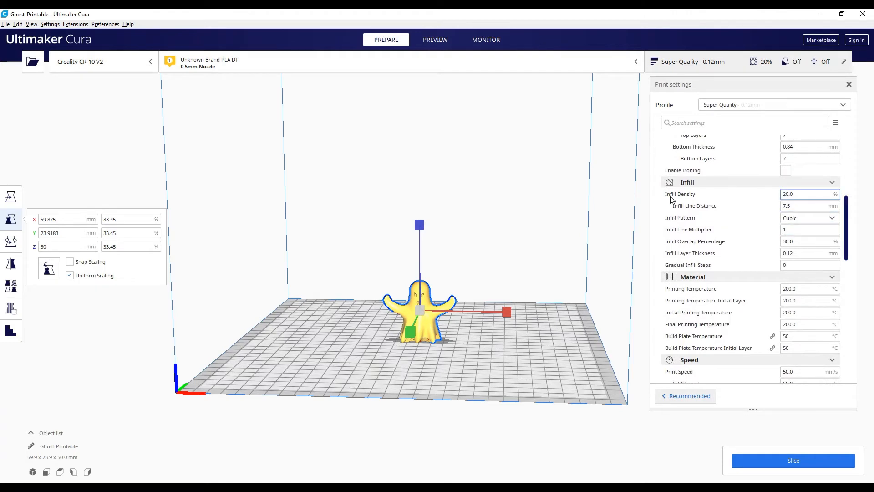
mouse_move(784, 197)
mouse_move(831, 241)
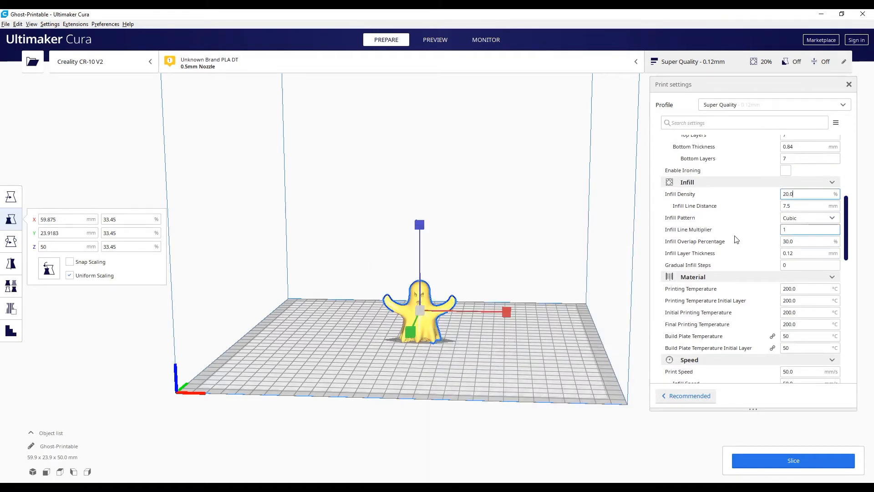
- Set the material's printing temperature to 220 °C
scroll(848, 255, "down", 3)
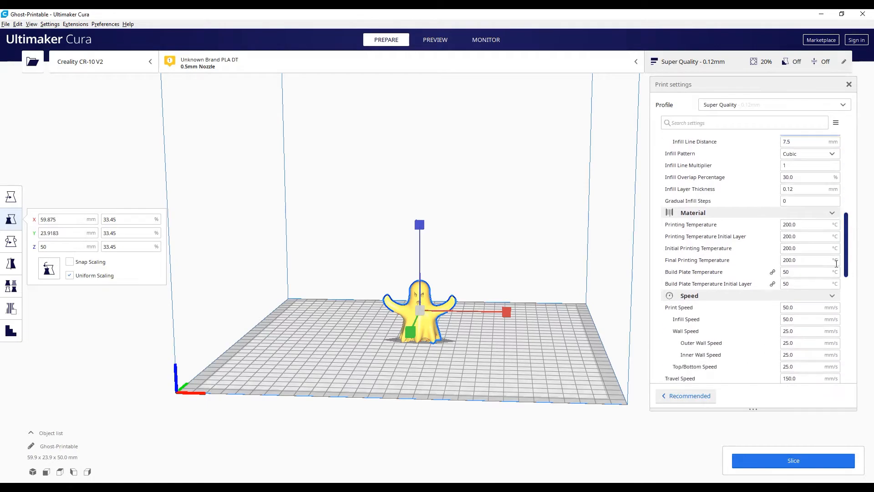
mouse_move(716, 232)
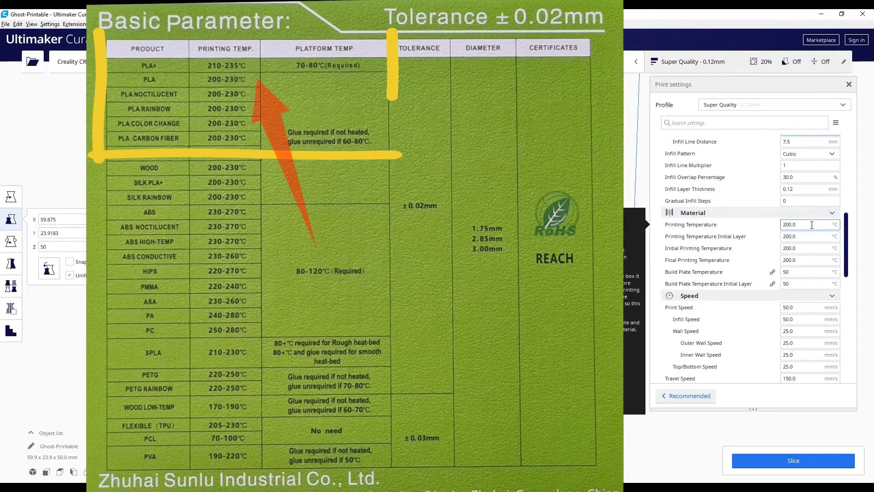
mouse_move(785, 225)
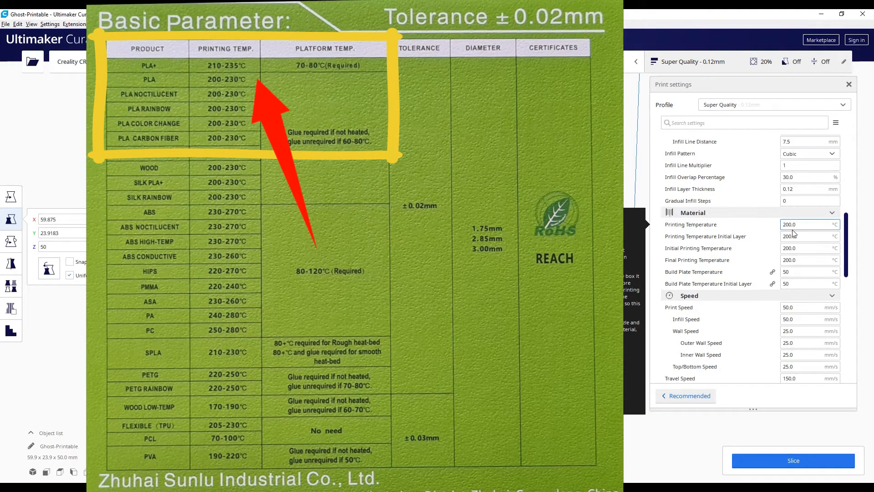
key("BackSpace")
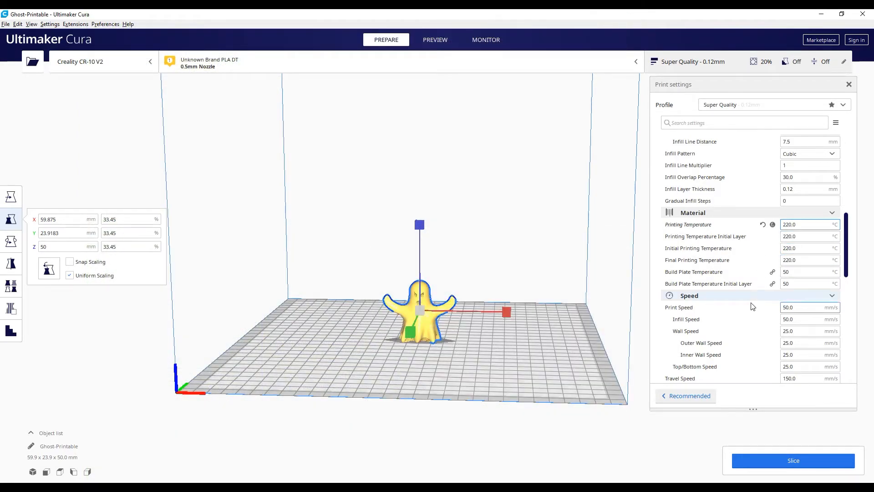
- Set the build plate temperature to 40 °C
mouse_move(735, 312)
scroll(848, 258, "down", 3)
scroll(513, 352, "up", 3)
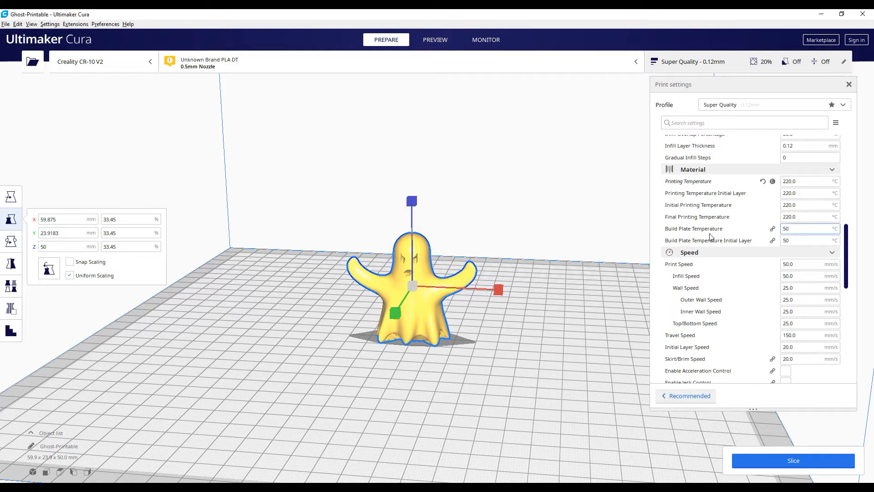
left_click(786, 229)
type("40")
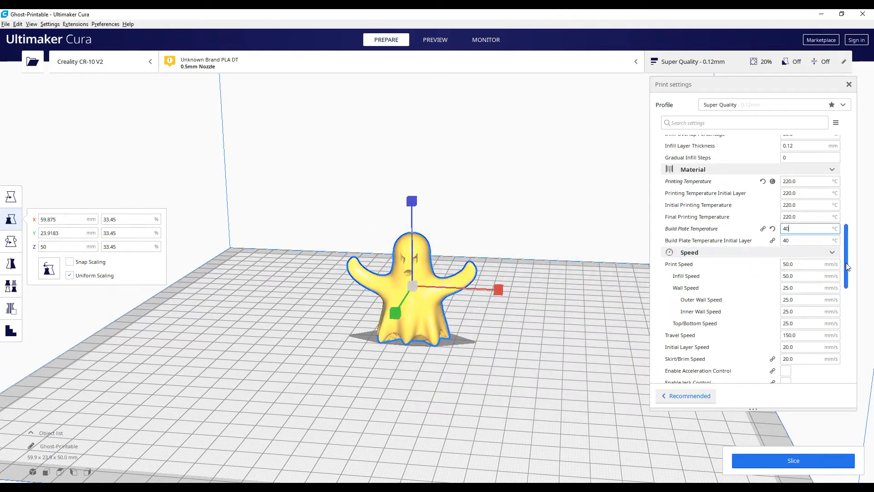
- Set the build plate adhesion type to Brim and enable support generation
scroll(847, 266, "down", 6)
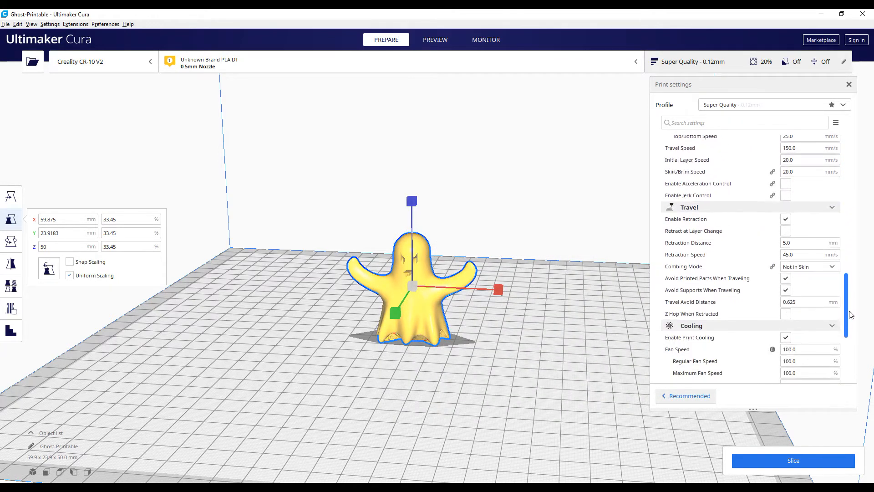
scroll(853, 375, "down", 5)
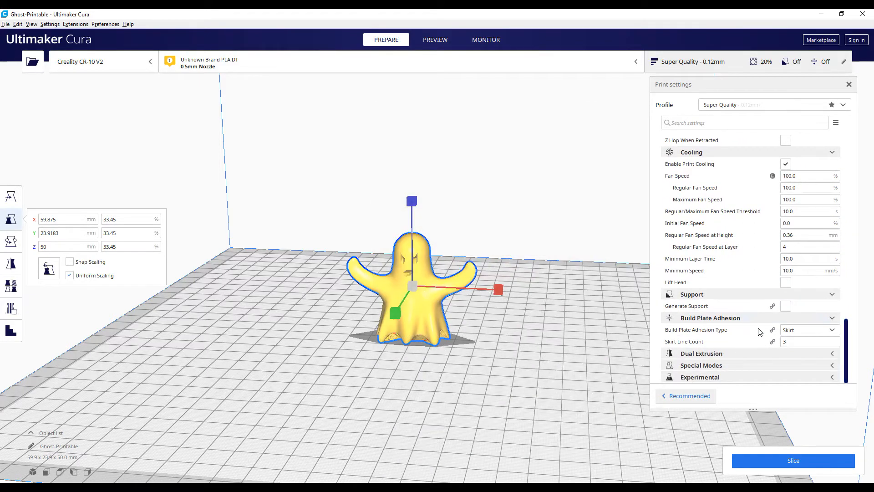
mouse_move(740, 330)
left_click(800, 331)
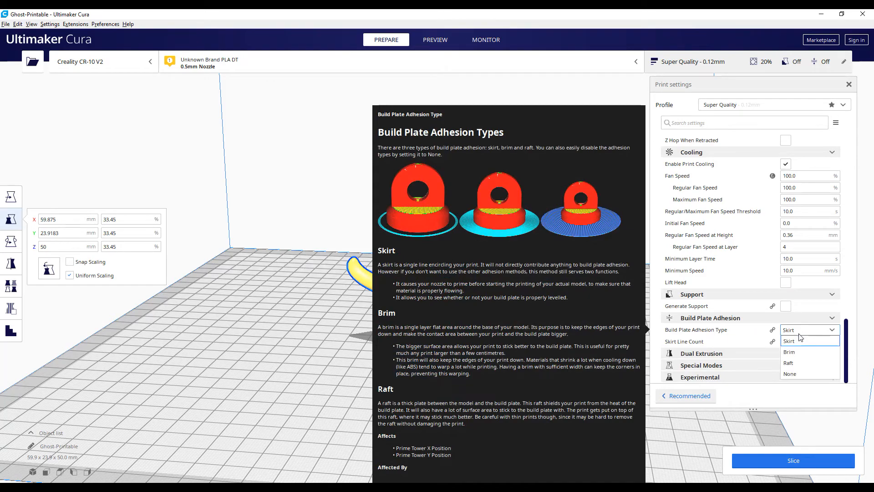
left_click(786, 354)
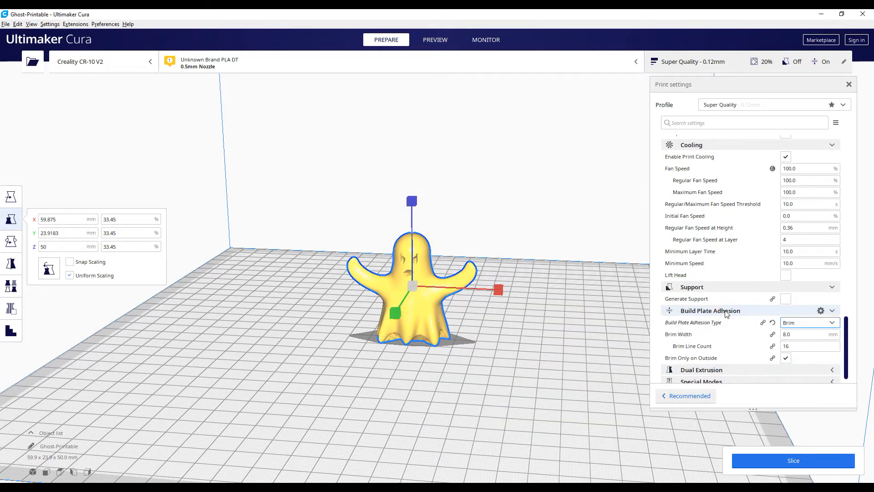
left_click(785, 299)
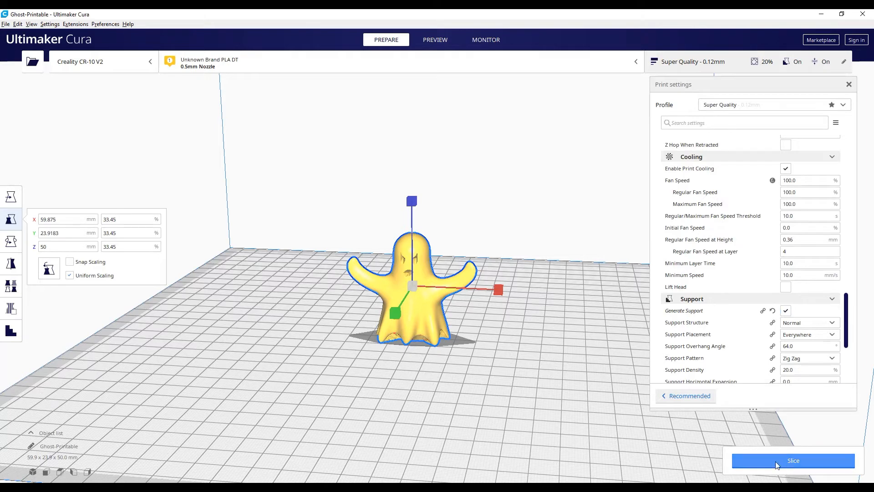
- Slice the 50 mm ghost and inspect its supports, brim and layers in the layer preview
left_click(789, 468)
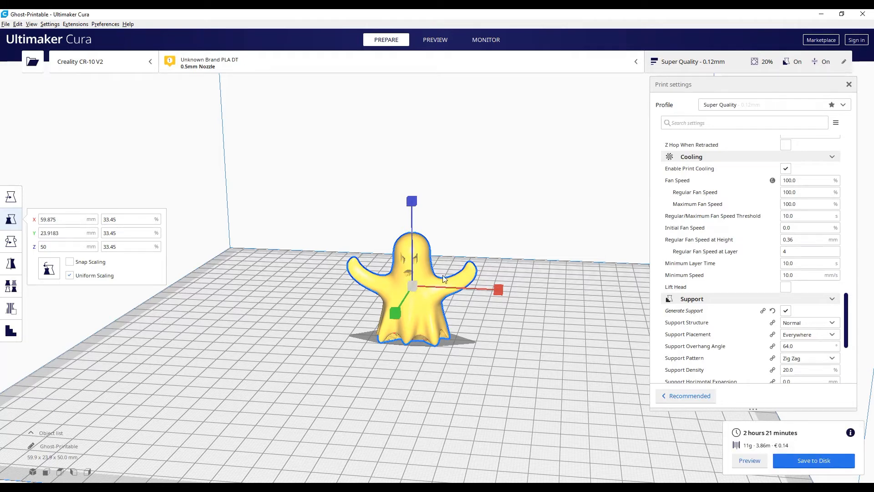
left_click(436, 40)
scroll(422, 304, "up", 3)
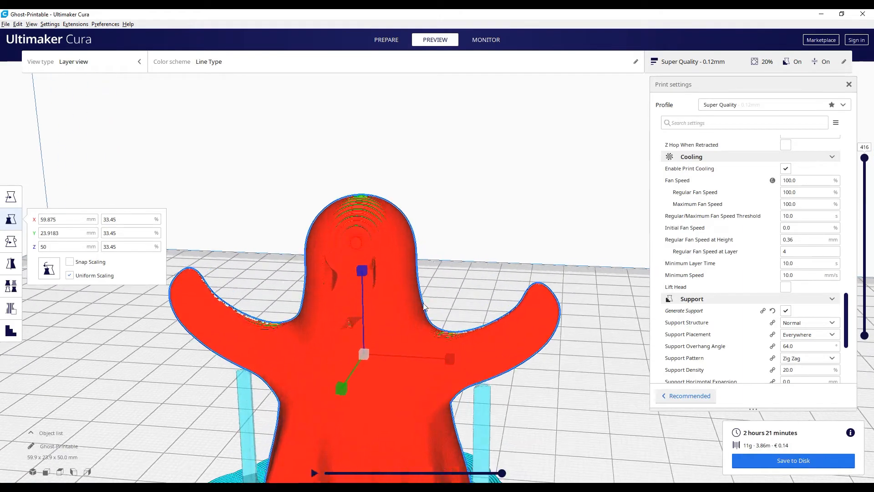
scroll(370, 293, "down", 3)
scroll(340, 290, "up", 1)
right_click_drag(340, 289, 549, 289)
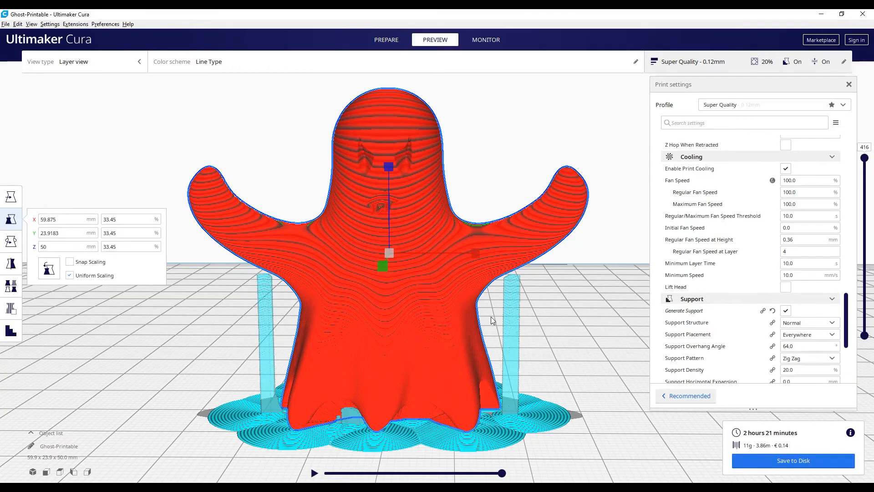
scroll(493, 318, "up", 3)
scroll(493, 318, "down", 2)
mouse_move(505, 352)
right_mouse_down()
mouse_move(503, 334)
mouse_move(478, 308)
mouse_move(403, 312)
mouse_move(365, 299)
mouse_move(483, 291)
mouse_move(558, 312)
mouse_move(552, 337)
mouse_move(511, 349)
right_mouse_up()
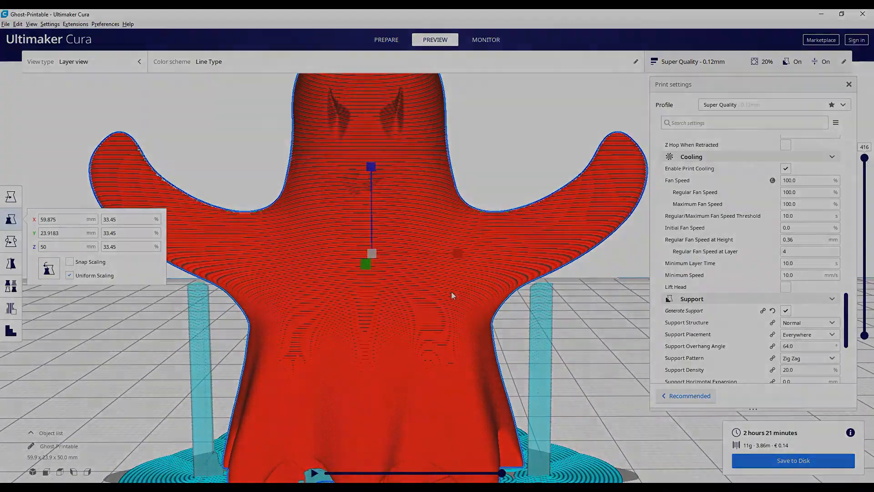